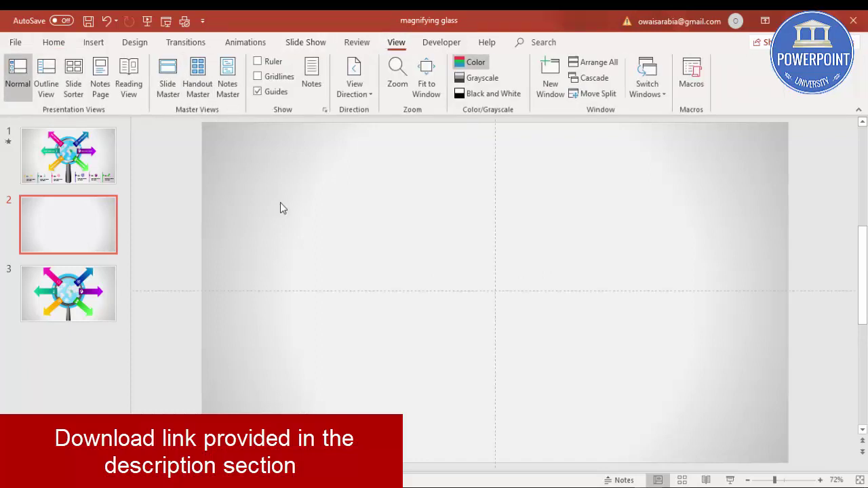
Draw a blue hollow circle at the slide centre and thin its ring with the yellow handle.
left_click(92, 45)
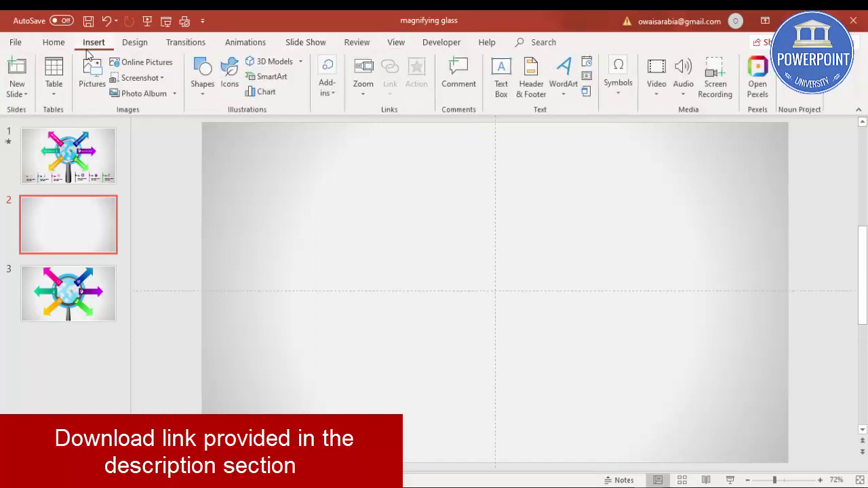
left_click(201, 88)
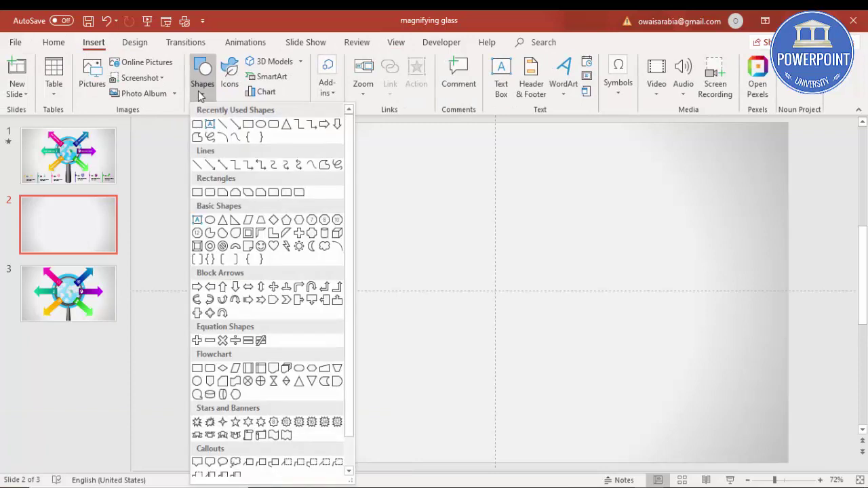
left_click(209, 249)
left_click_drag(420, 208, 558, 366)
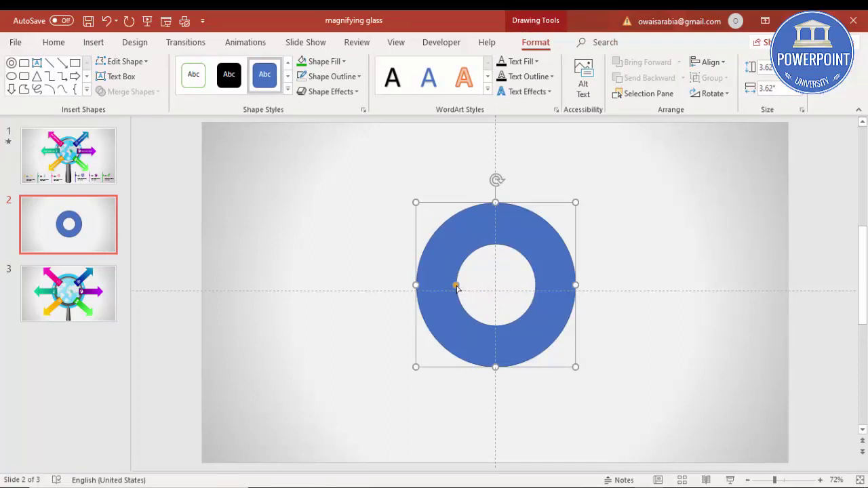
left_click_drag(456, 287, 428, 287)
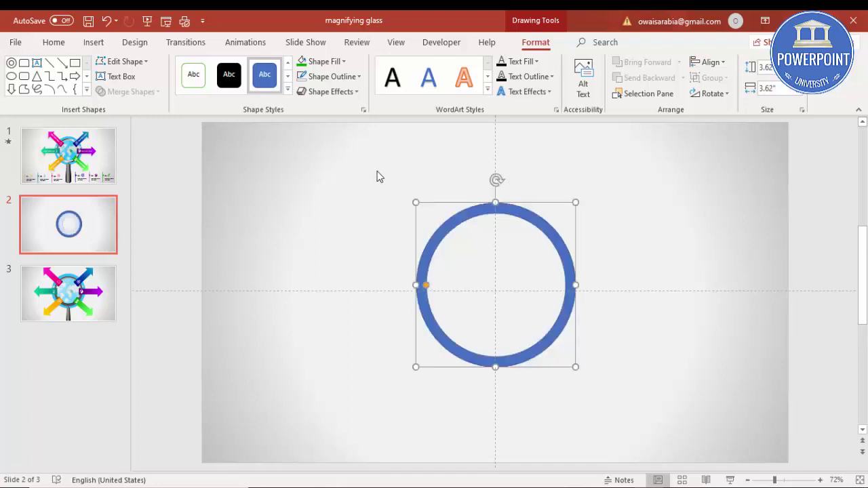
Remove the ring's outline and centre it horizontally and vertically on the slide.
left_click(342, 79)
left_click(346, 218)
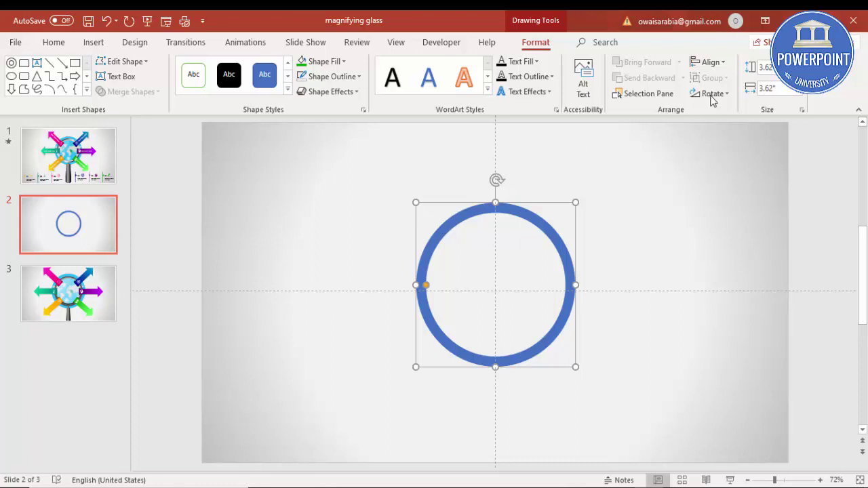
left_click(710, 61)
left_click(723, 93)
left_click(719, 65)
left_click(727, 141)
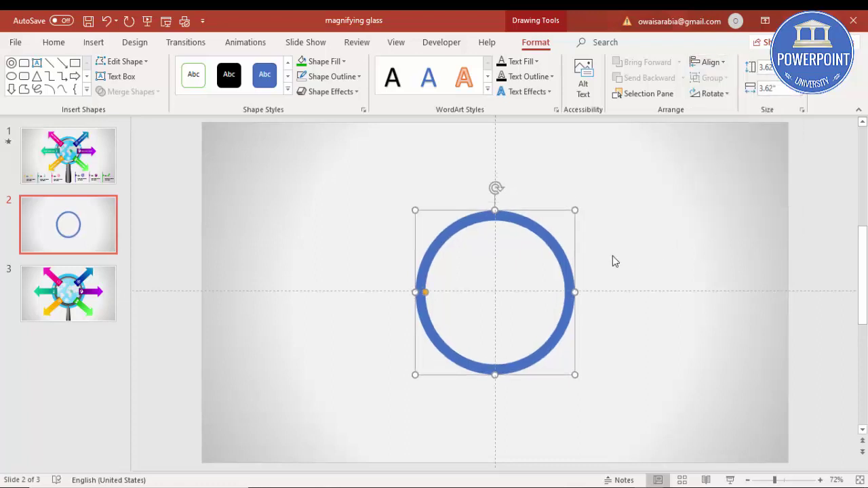
Switch the ring's fill to a linear gradient with its first stop at 0%.
right_click(541, 237)
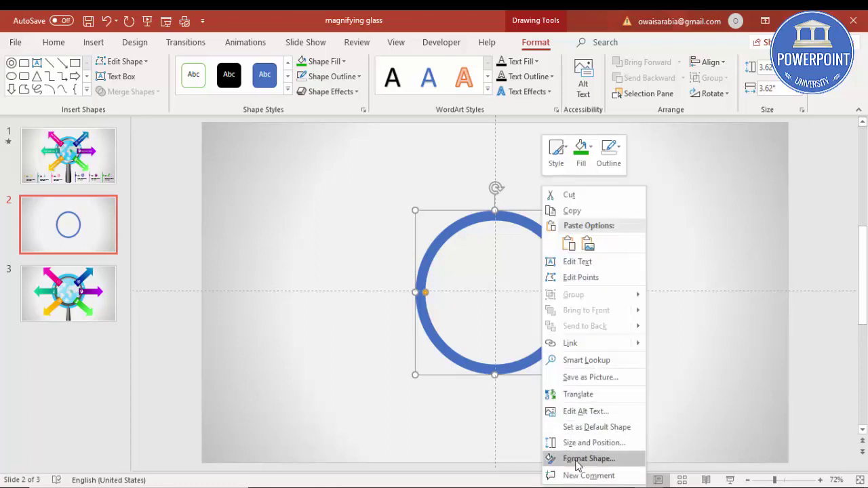
left_click(578, 461)
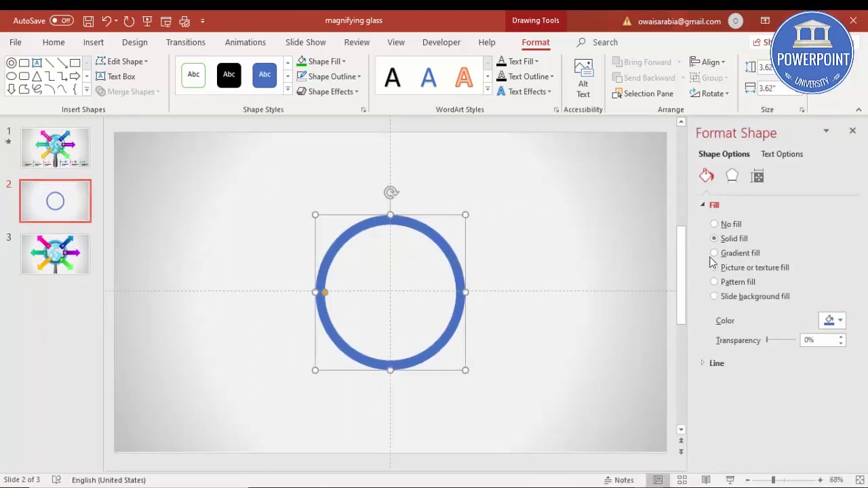
left_click(713, 253)
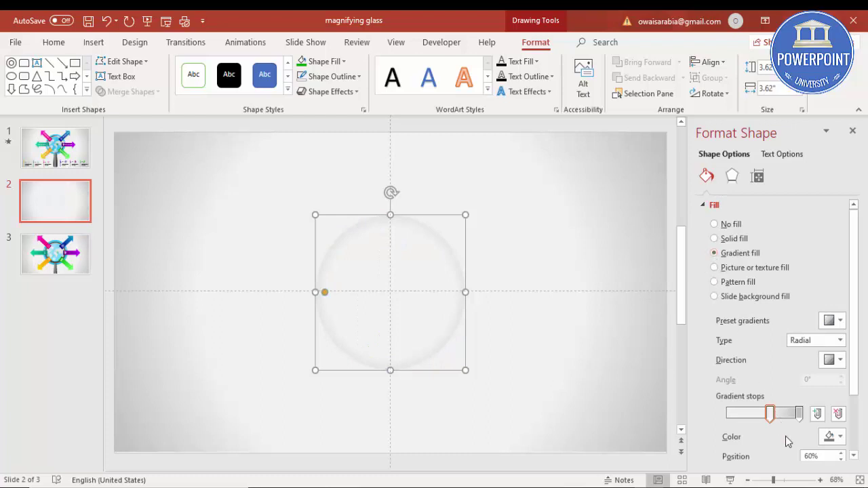
left_click_drag(772, 420, 732, 418)
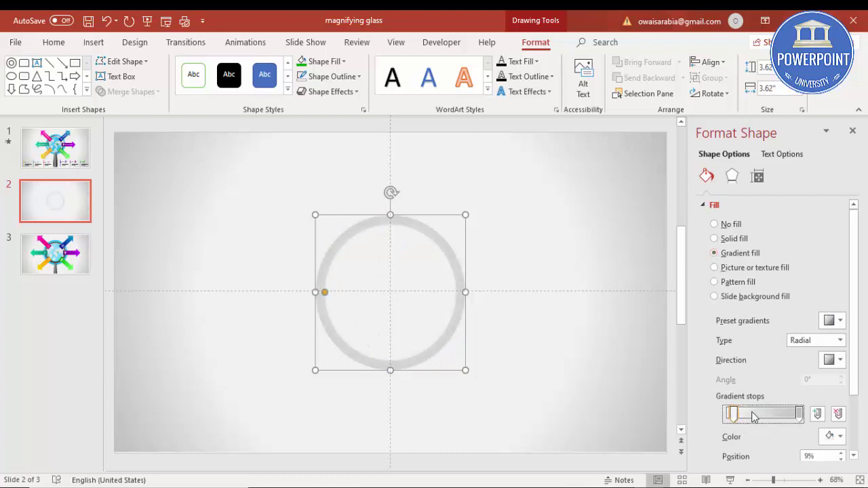
left_click(815, 343)
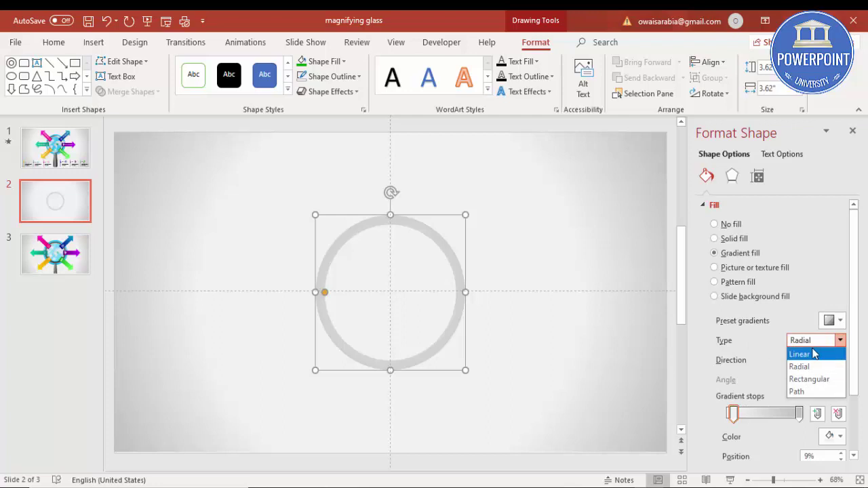
left_click(800, 354)
left_click_drag(733, 413, 726, 414)
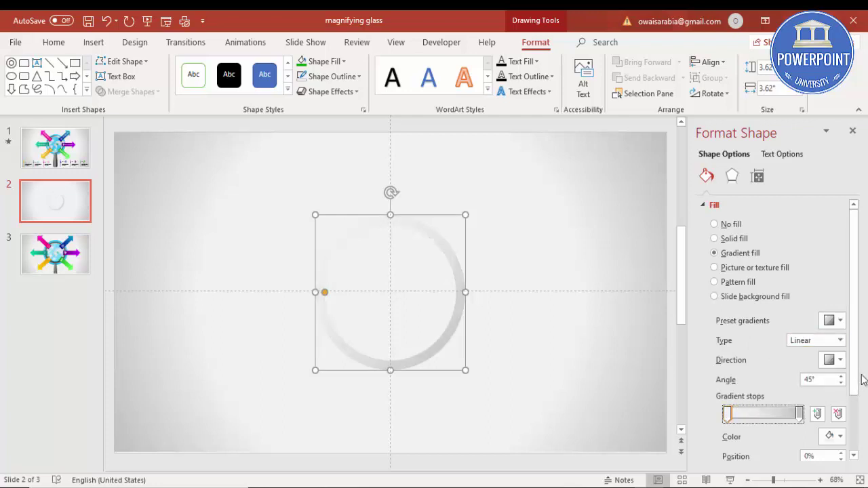
left_click_drag(855, 378, 855, 393)
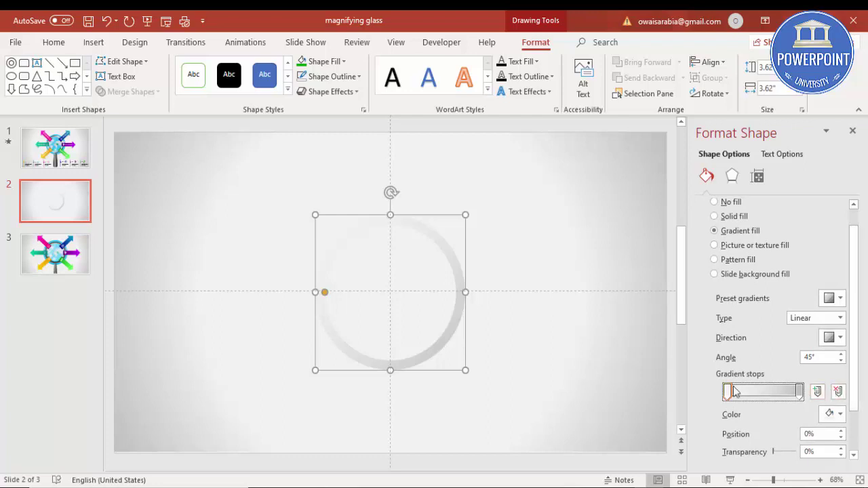
Colour the 0% stop grey, then add a white stop at 24% and a dark grey stop at 47%.
left_click(832, 413)
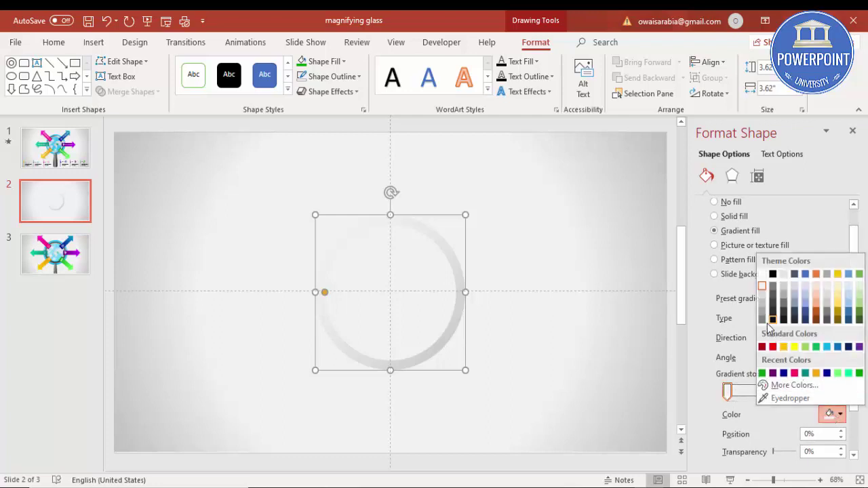
left_click(773, 286)
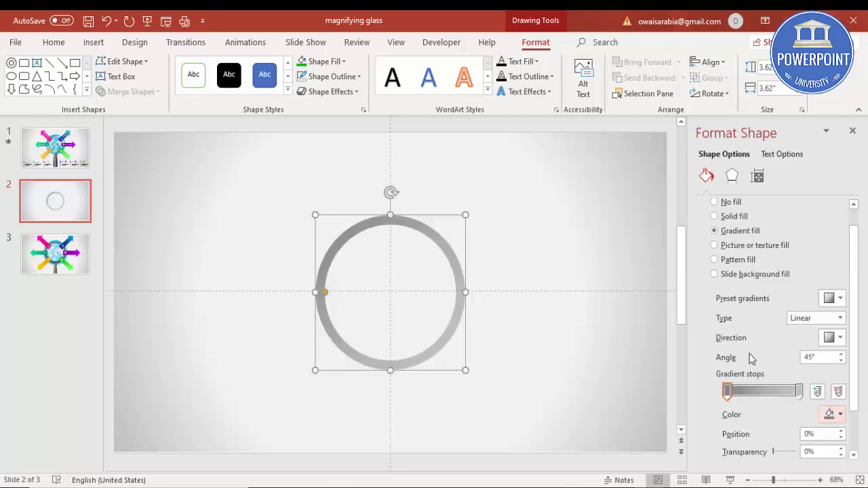
left_click(744, 391)
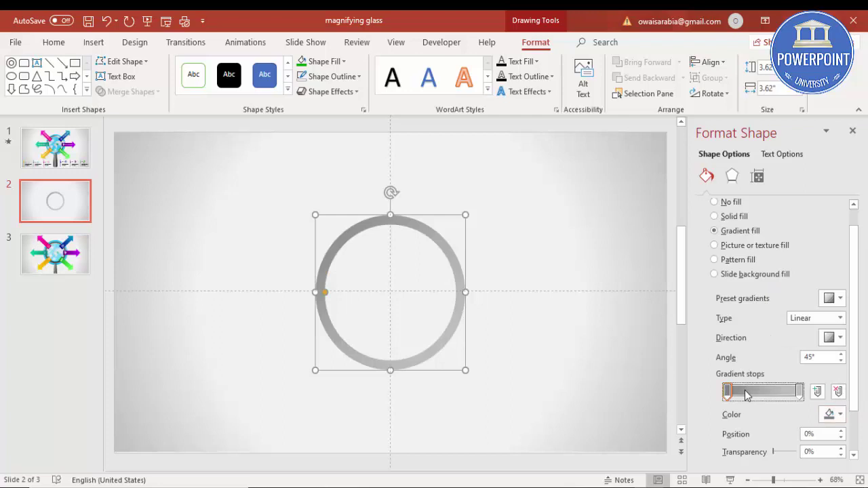
left_click(836, 416)
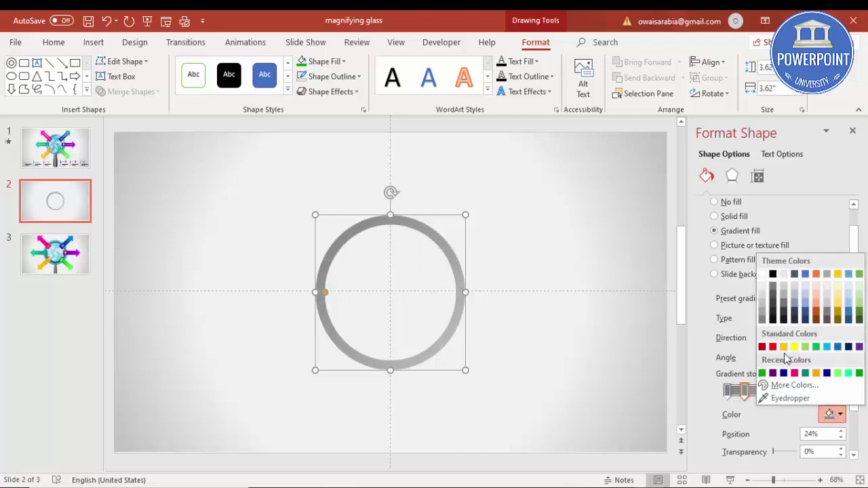
left_click(762, 275)
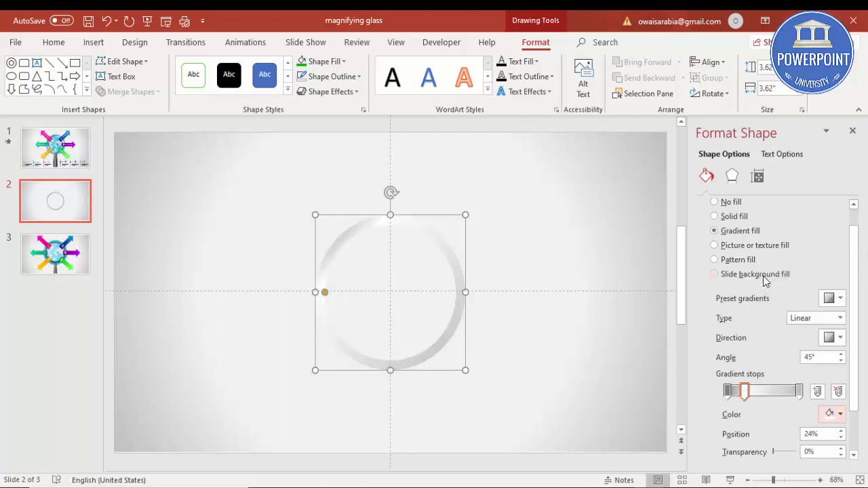
left_click(762, 394)
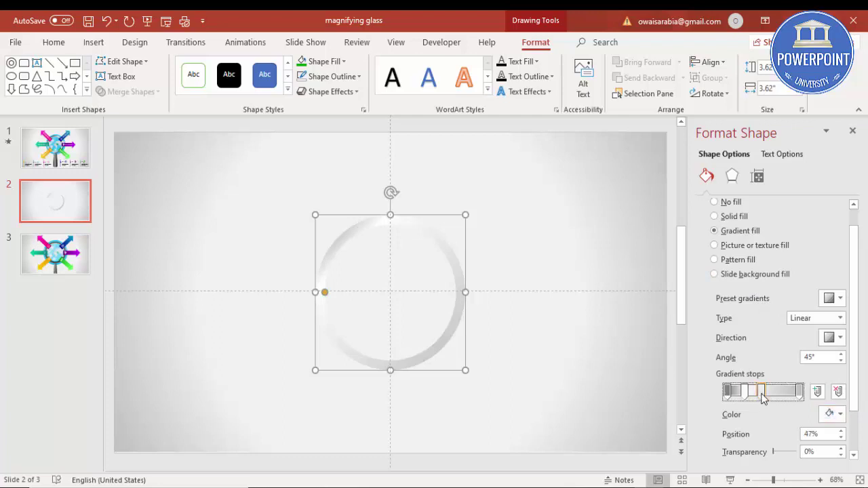
left_click(833, 415)
left_click(772, 296)
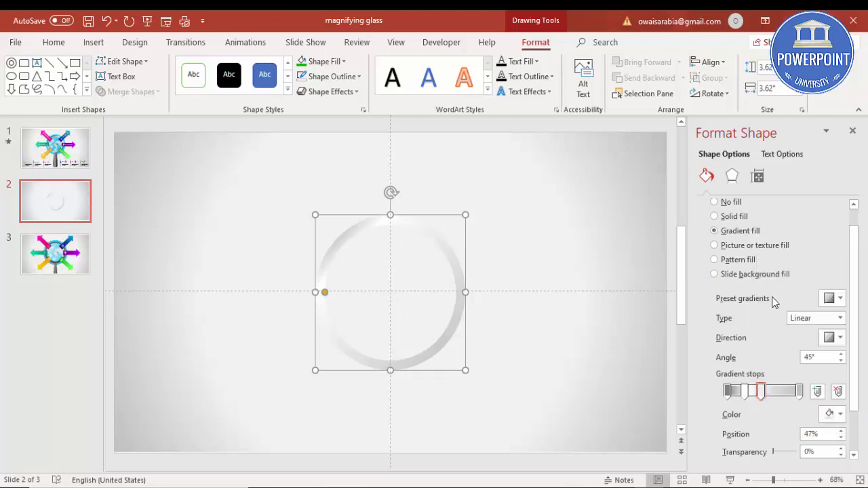
Add a light white stop at 74% and a dark stop at 100%, then move the 23% stop to 39%.
left_click(785, 393)
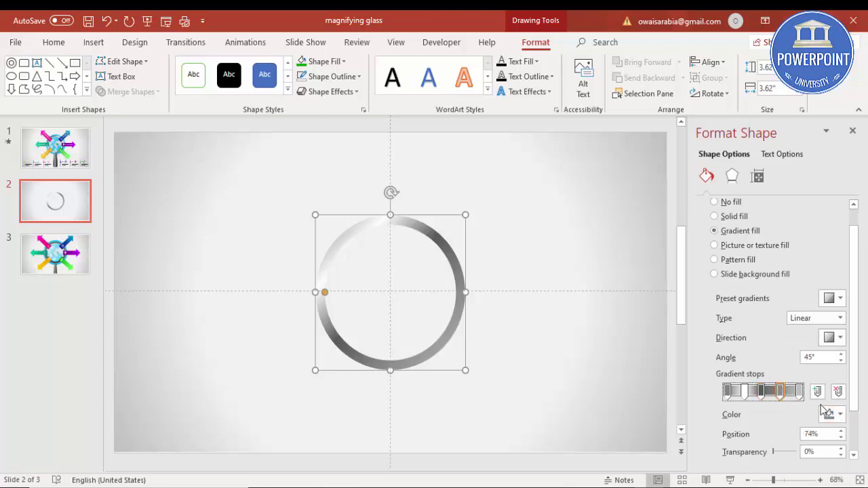
left_click(831, 414)
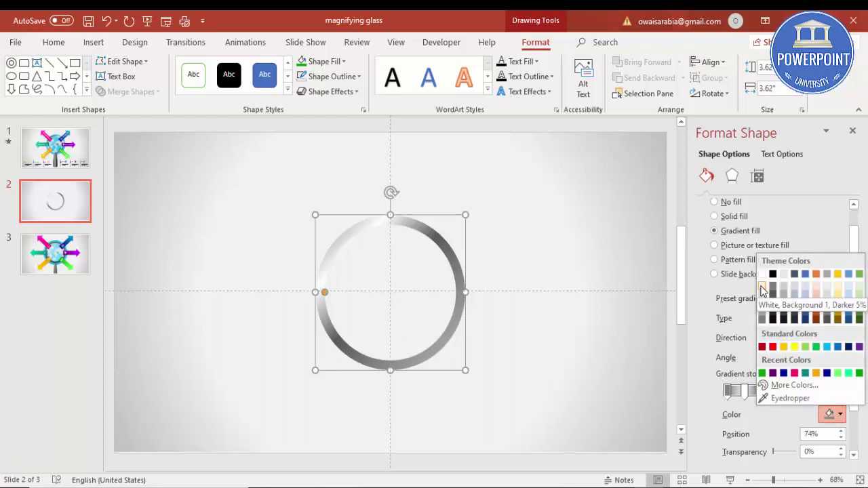
left_click(762, 286)
left_click(805, 392)
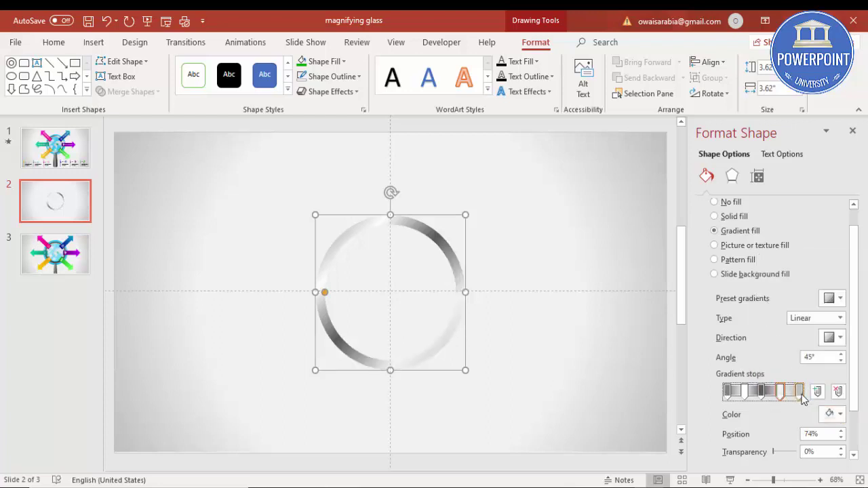
left_click(831, 414)
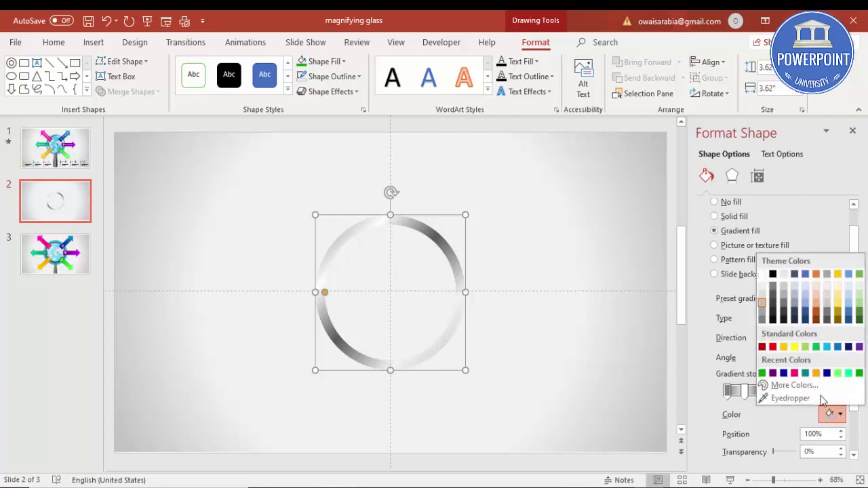
left_click(773, 295)
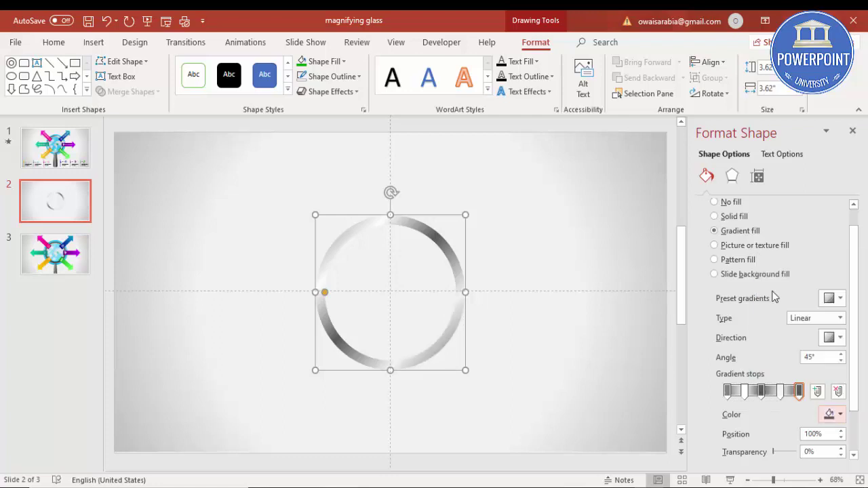
left_click(744, 391)
mouse_move(748, 396)
left_mouse_down()
mouse_move(794, 394)
mouse_move(779, 395)
left_mouse_up()
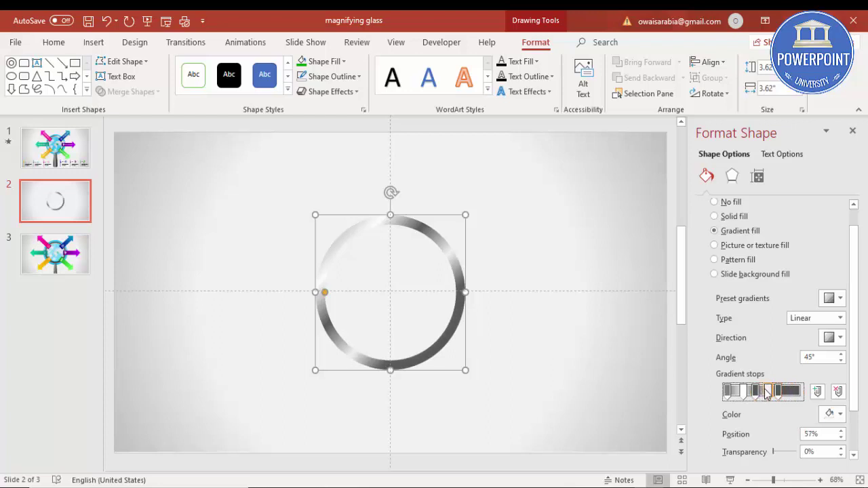
Delete one gradient stop, move the 71% stop to 86%, and nudge the leftmost stop to about 8%.
left_click(839, 392)
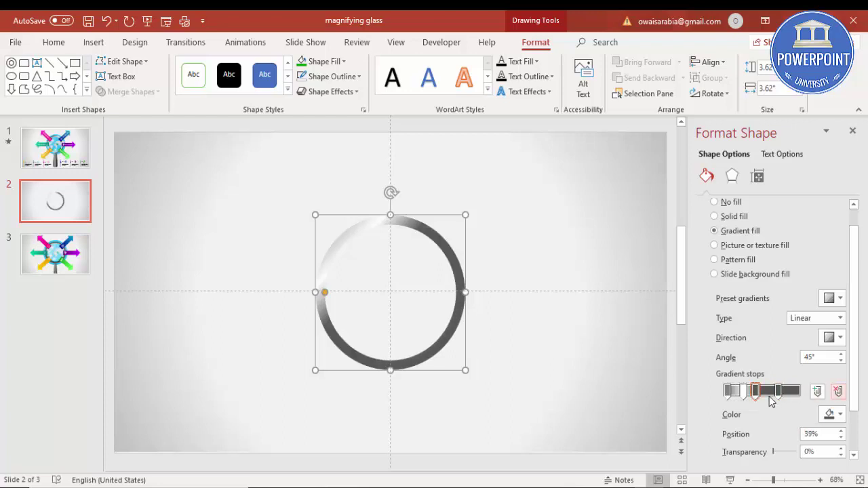
left_click_drag(780, 393, 752, 395)
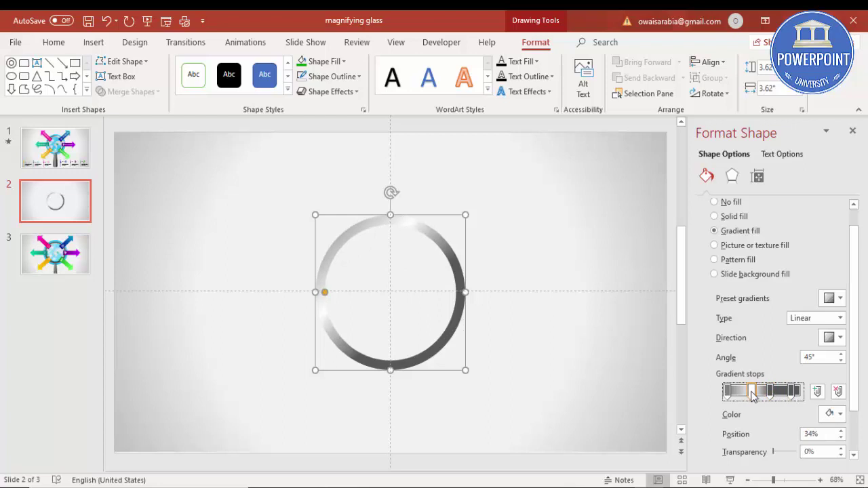
left_click(731, 393)
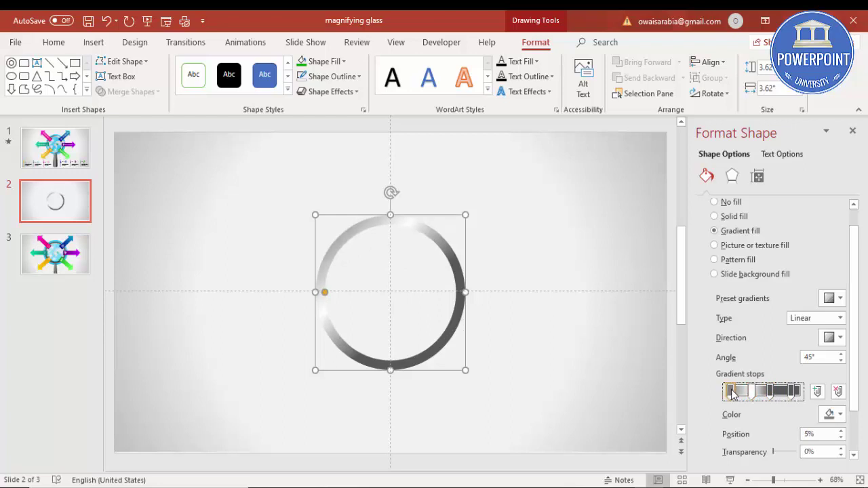
left_click_drag(732, 393, 734, 395)
left_click(556, 265)
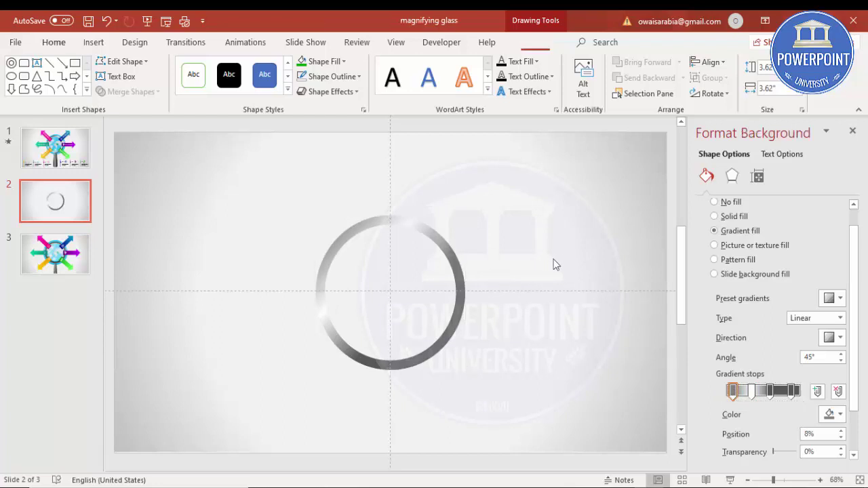
left_click(383, 220)
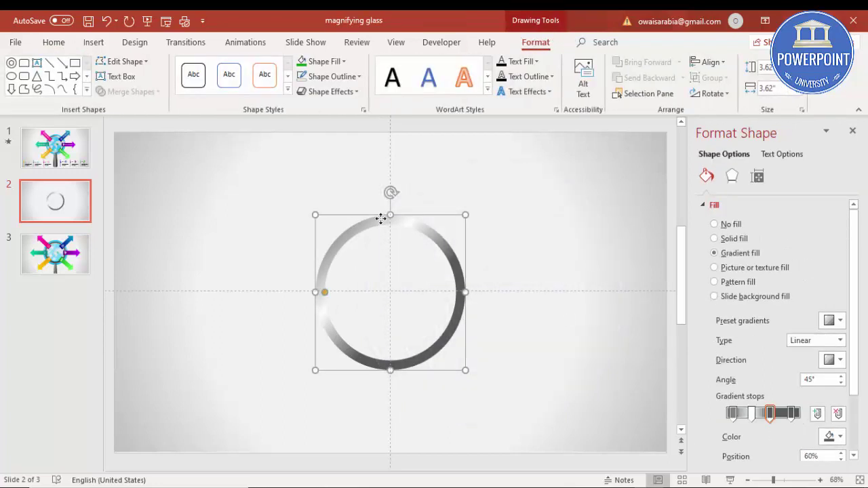
Duplicate the ring and reduce the copy to two light-grey gradient stops, the left one at 8%.
left_click_drag(430, 240, 562, 226)
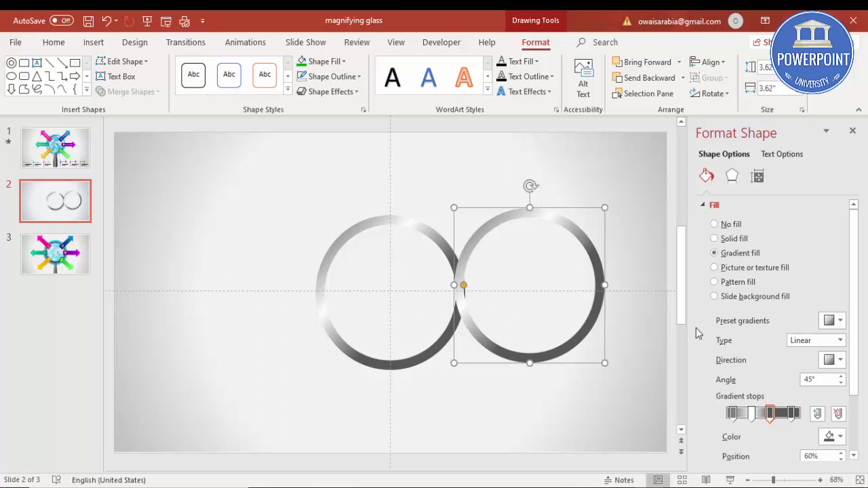
left_click(734, 412)
left_click(837, 414)
left_click(837, 413)
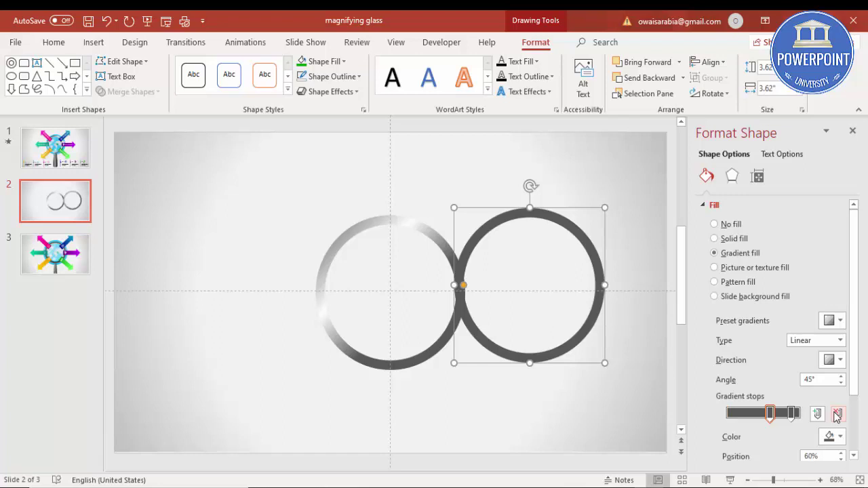
left_click_drag(771, 413, 731, 412)
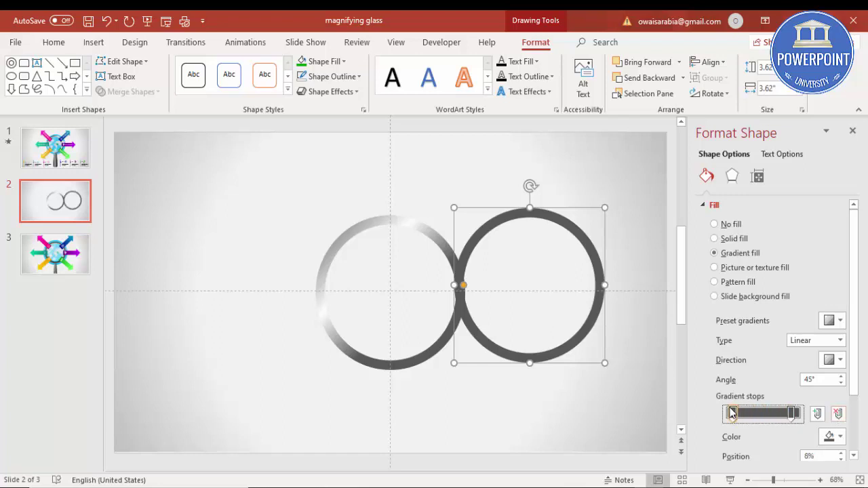
left_click(829, 436)
left_click(761, 313)
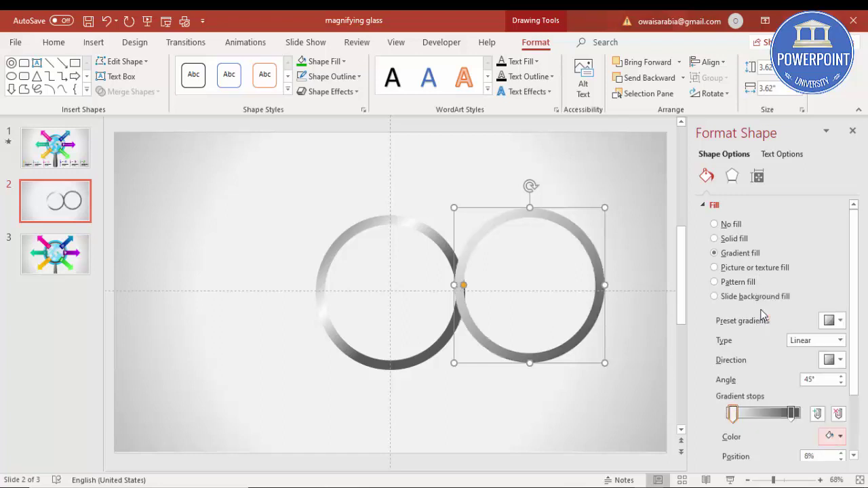
left_click(792, 412)
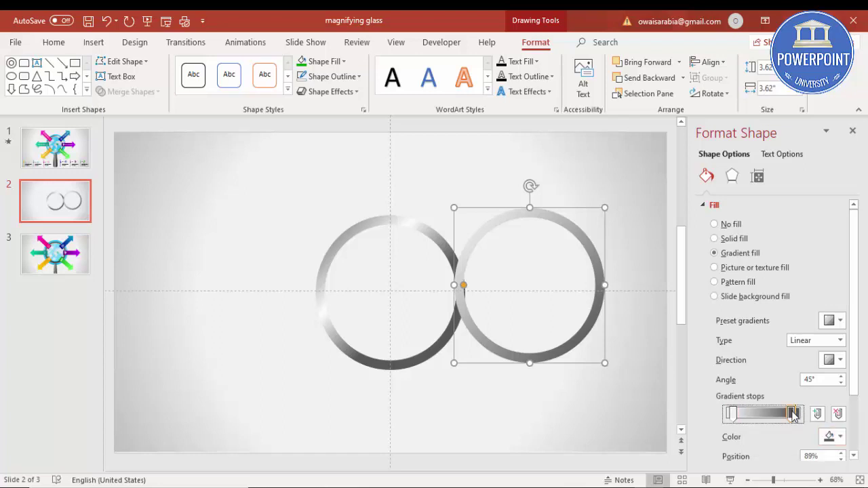
left_click(831, 436)
left_click(763, 329)
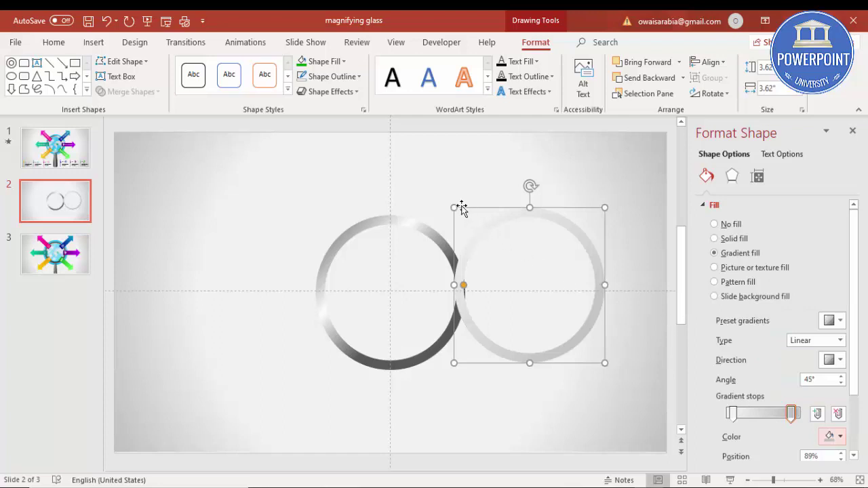
Shrink the copy to 3.37" and centre it horizontally and vertically over the original ring.
left_click_drag(454, 207, 426, 233)
left_click(710, 62)
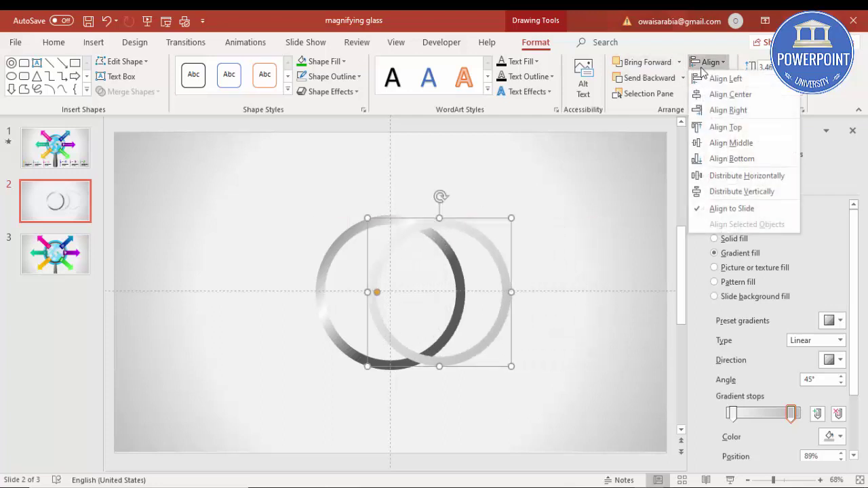
left_click(722, 93)
left_click(712, 62)
left_click(740, 142)
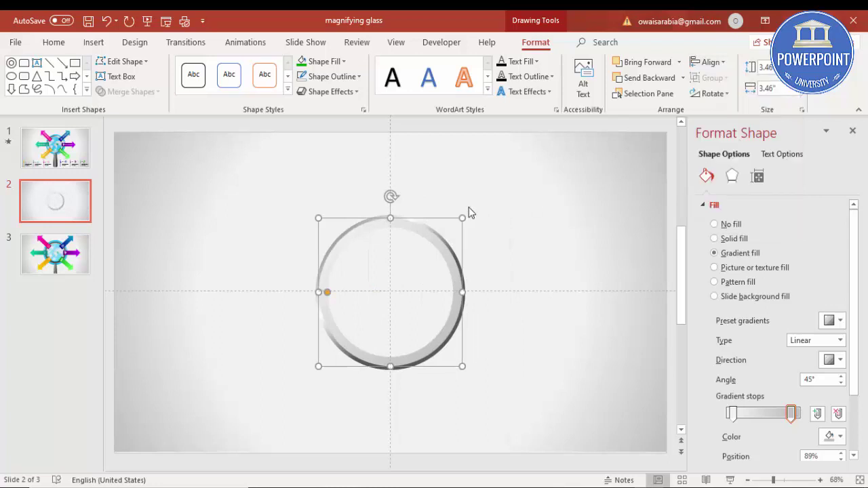
left_click(323, 222)
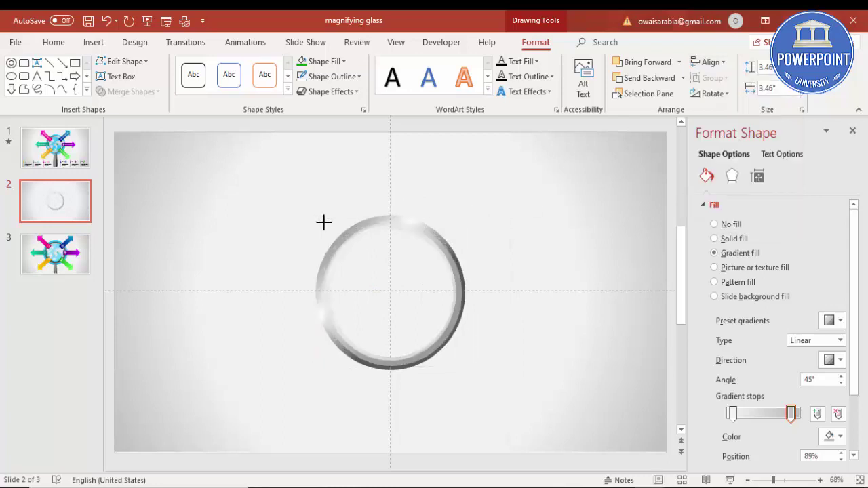
left_click(323, 223)
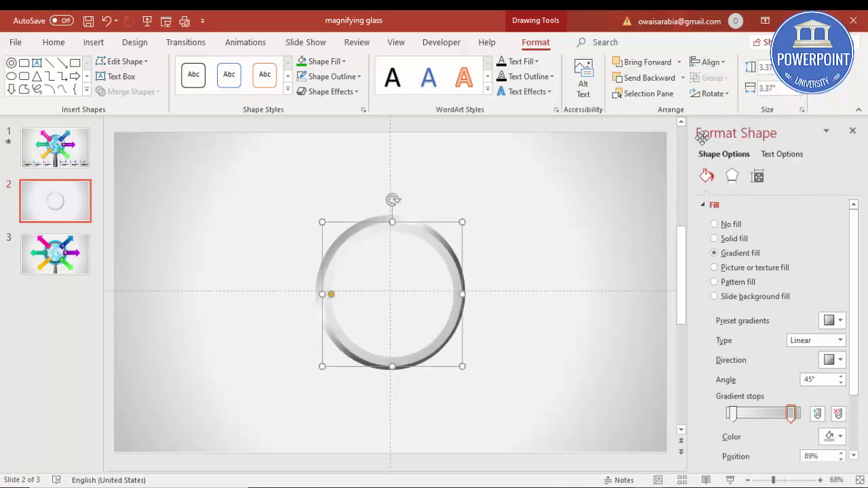
left_click(705, 62)
left_click(731, 94)
left_click(720, 61)
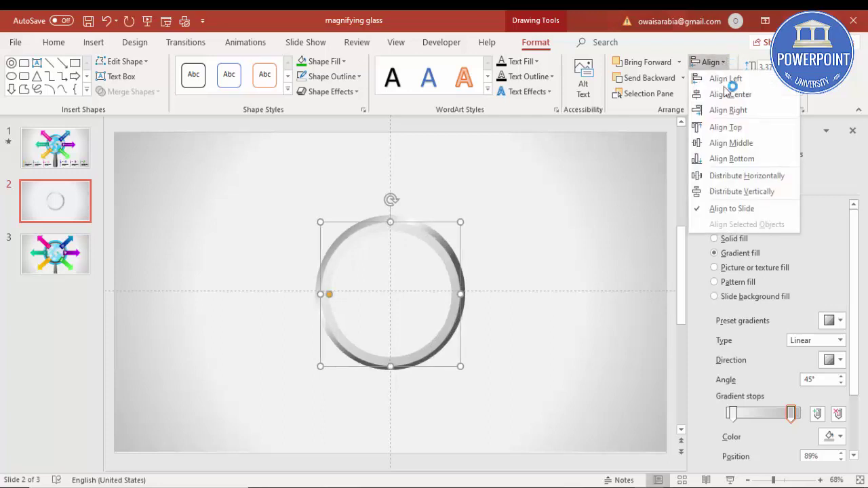
left_click(731, 142)
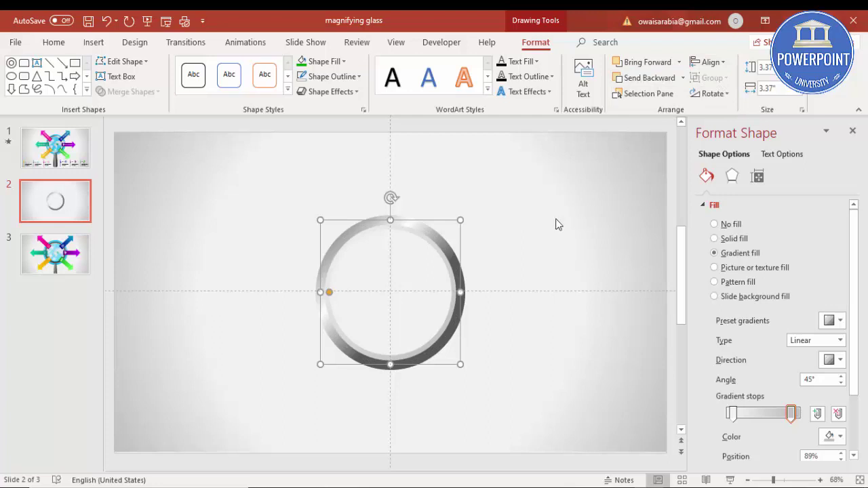
left_click(519, 250)
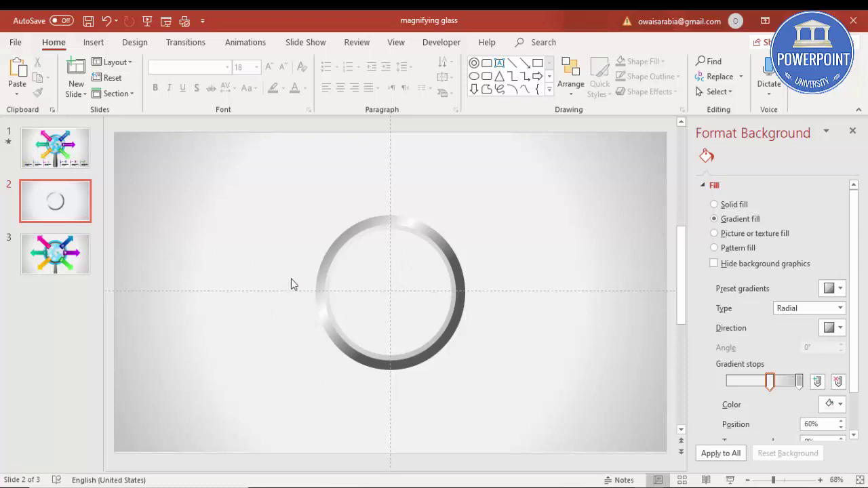
Draw a small trapezoid at the ring's bottom, fill it grey and remove its outline.
left_click(94, 42)
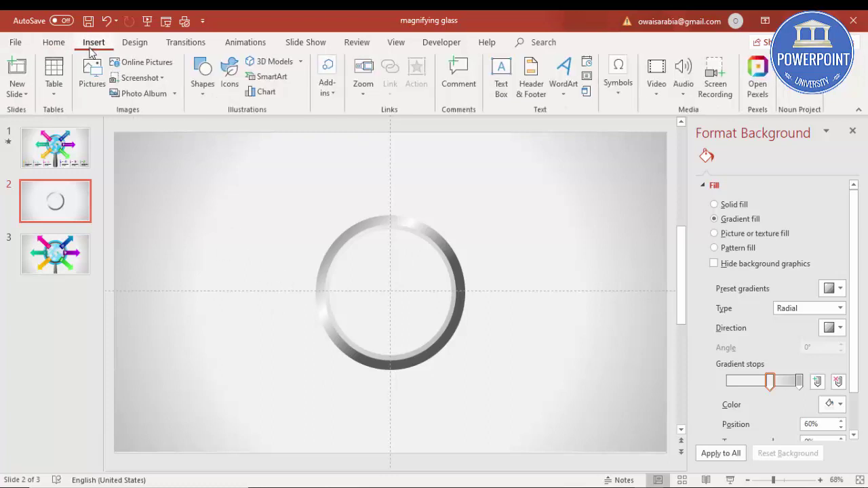
left_click(196, 96)
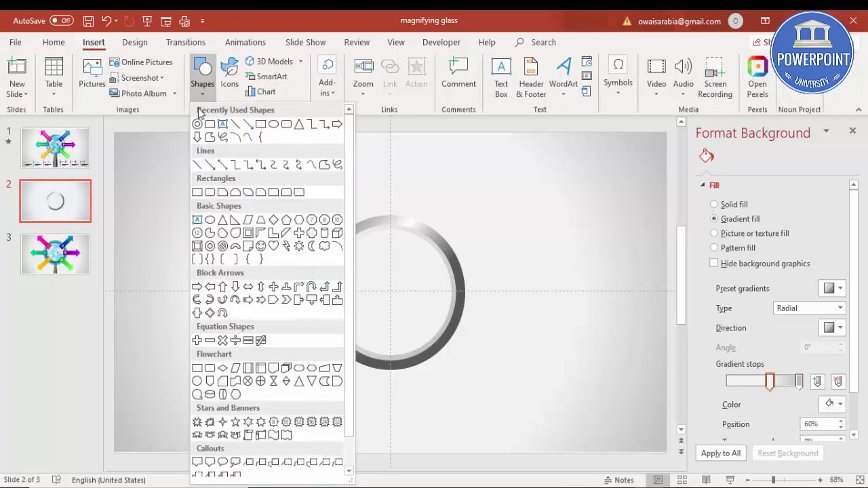
left_click(261, 224)
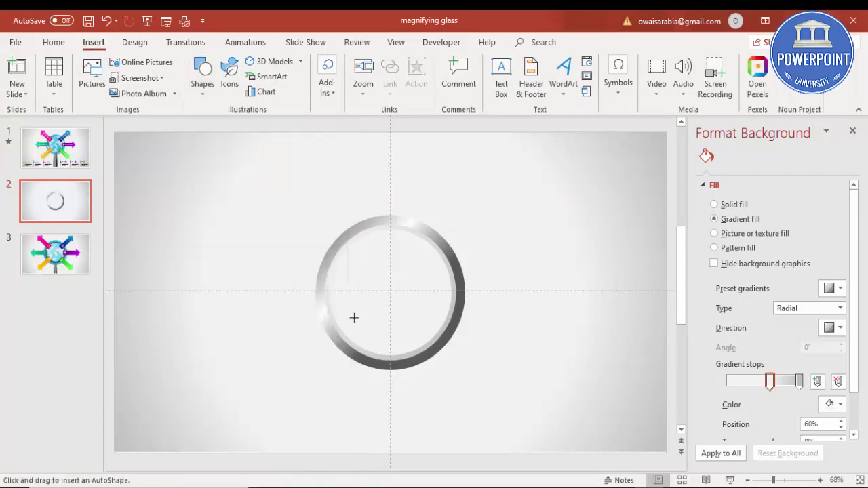
mouse_move(382, 364)
left_mouse_down()
mouse_move(401, 382)
mouse_move(383, 376)
mouse_move(392, 383)
mouse_move(390, 372)
left_mouse_up()
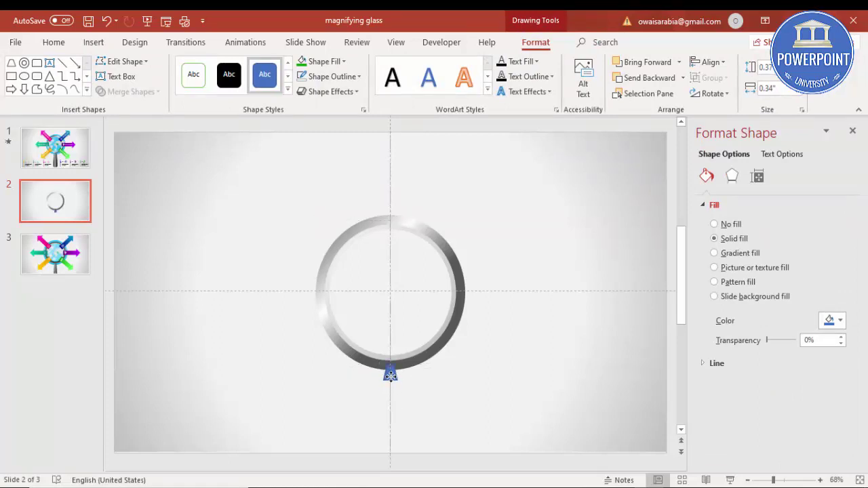
left_click(302, 61)
left_click(320, 62)
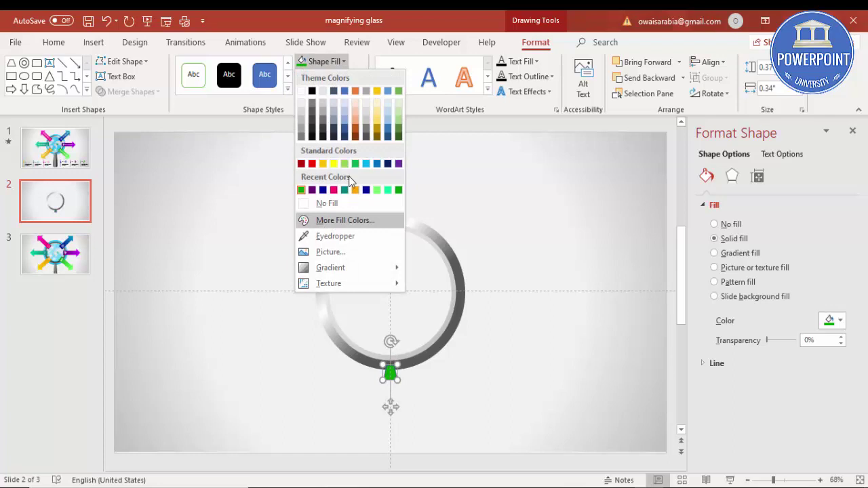
left_click(311, 114)
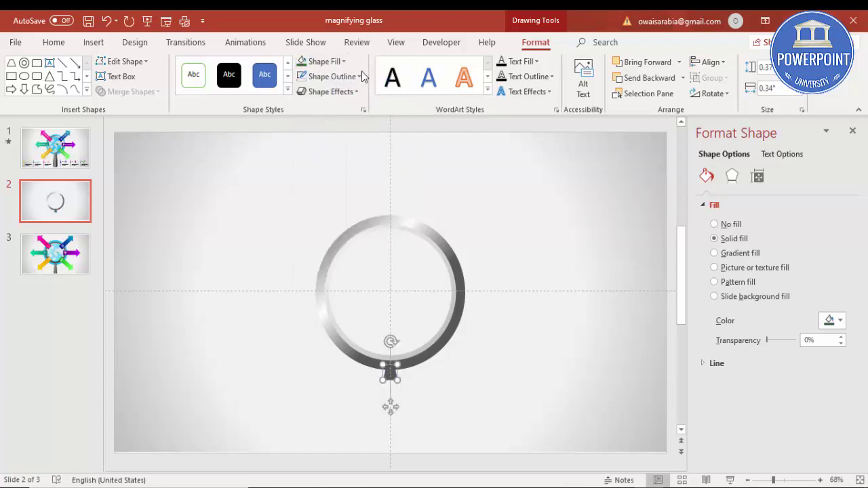
left_click(352, 74)
left_click(345, 219)
left_click(260, 190)
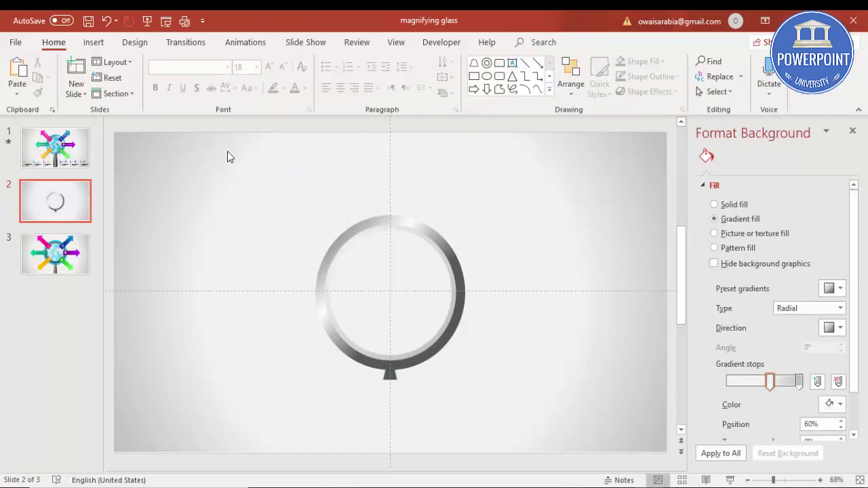
left_click(99, 42)
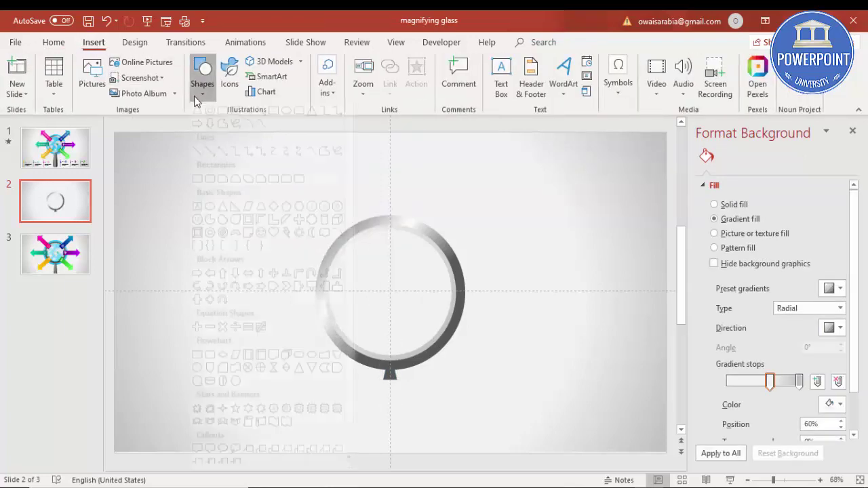
Draw a larger trapezoid below the neck as the handle, filled black with no outline.
left_click(202, 78)
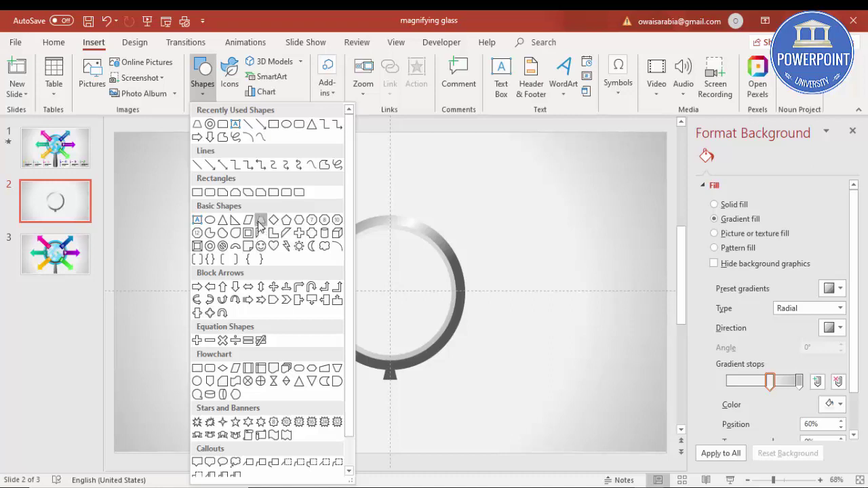
left_click(261, 220)
mouse_move(372, 379)
left_mouse_down()
mouse_move(397, 445)
mouse_move(409, 445)
left_mouse_up()
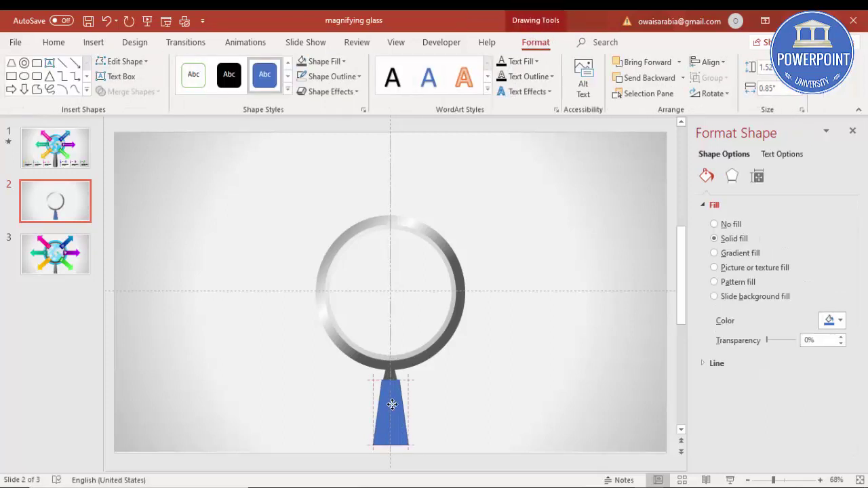
left_click_drag(392, 405, 392, 405)
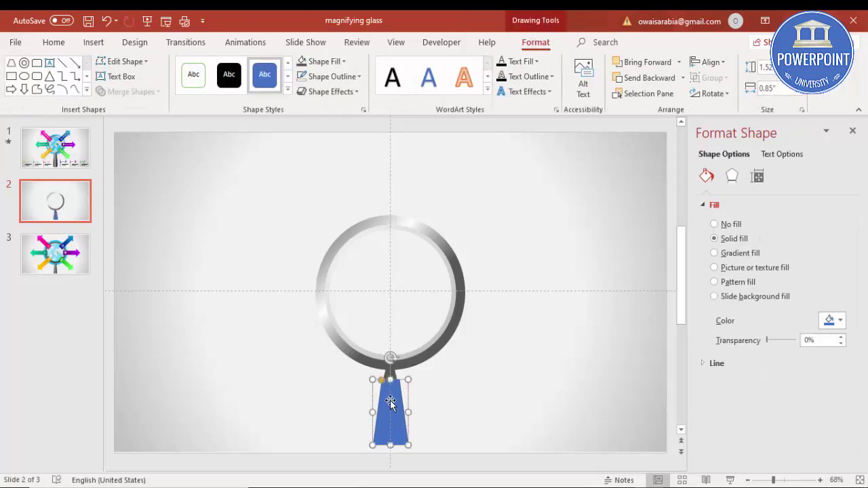
key("ctrl+z")
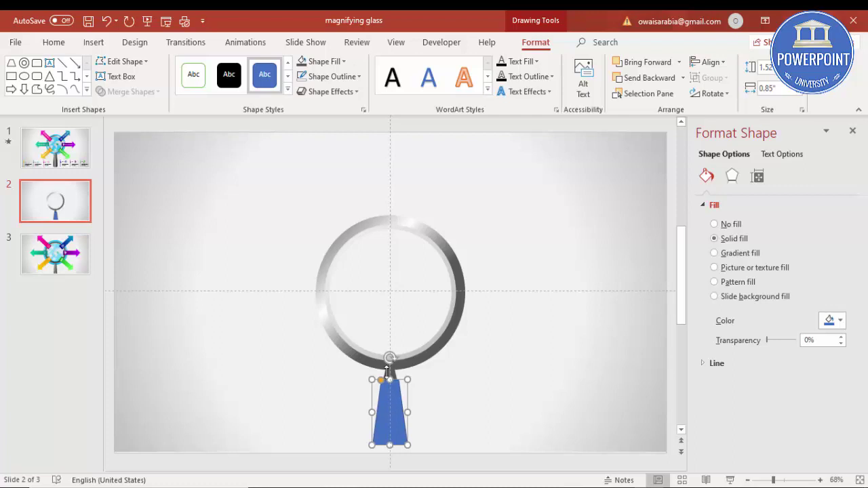
left_click(321, 62)
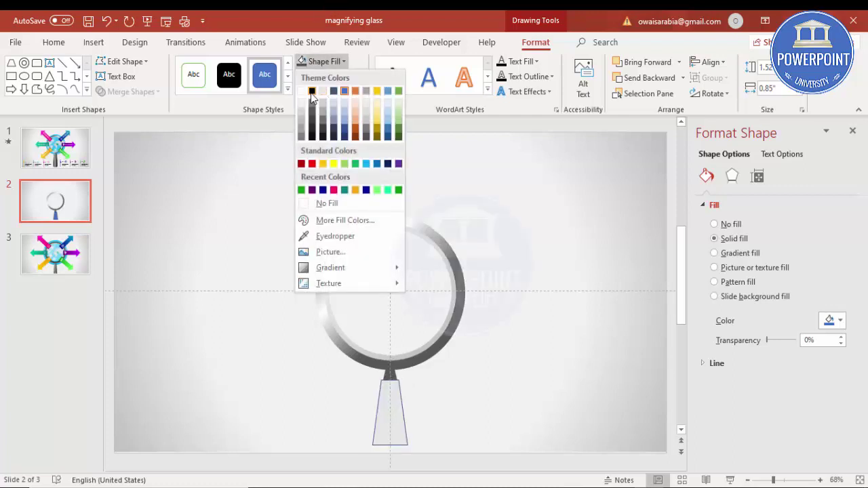
left_click(313, 94)
left_click(330, 79)
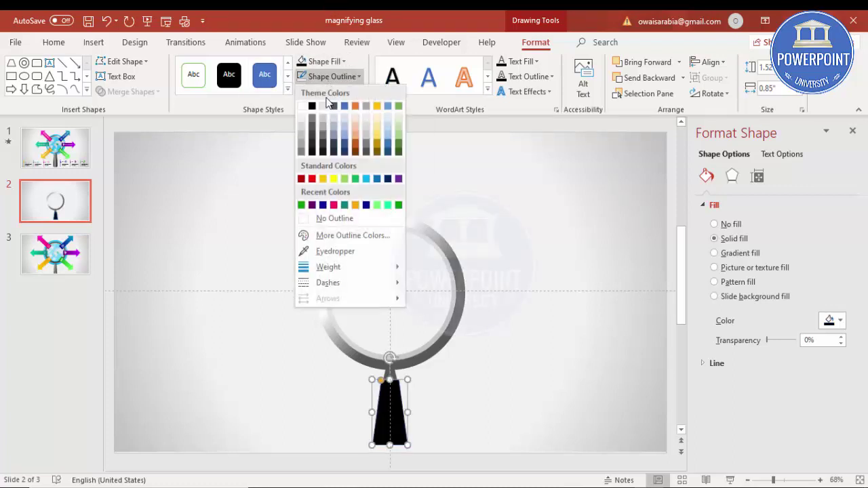
left_click(327, 218)
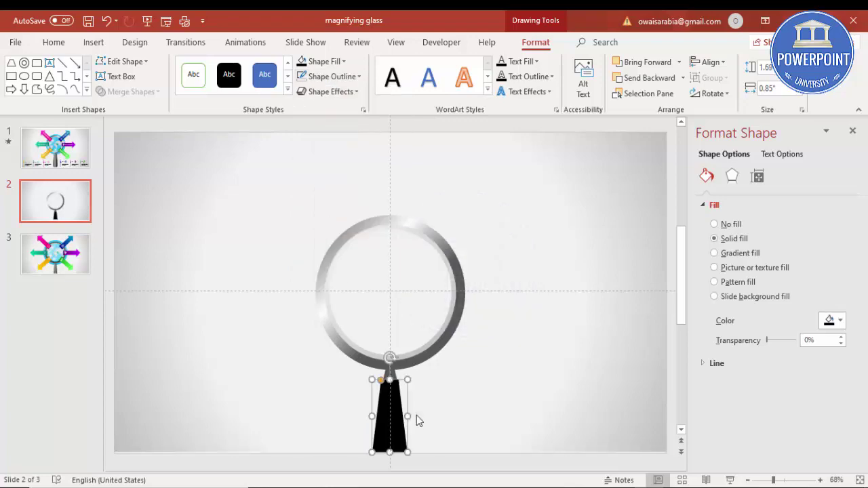
left_click(461, 401)
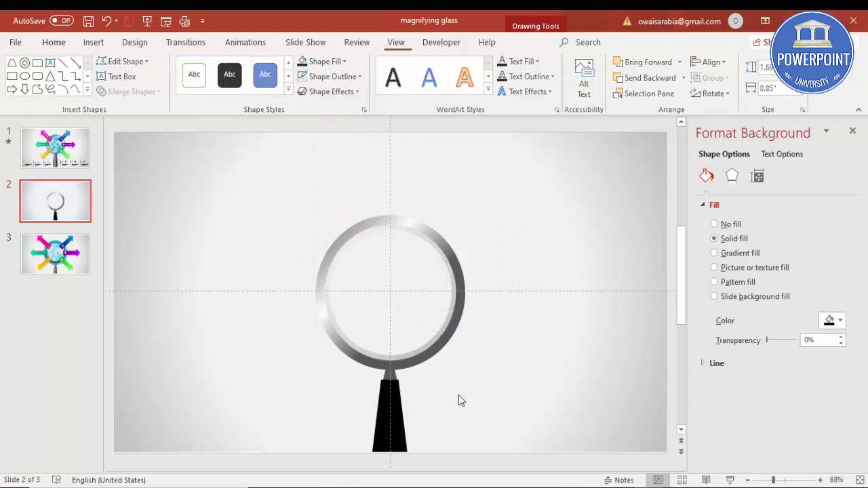
left_click(398, 413)
left_click(459, 398)
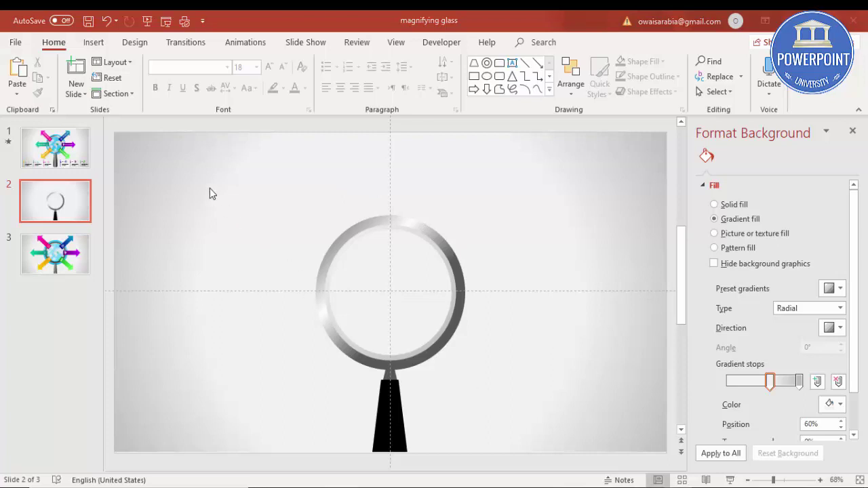
Select all the magnifying-glass shapes with Ctrl+A and nudge them upward.
left_click_drag(193, 188, 545, 468)
left_click(537, 361)
key("ctrl+a")
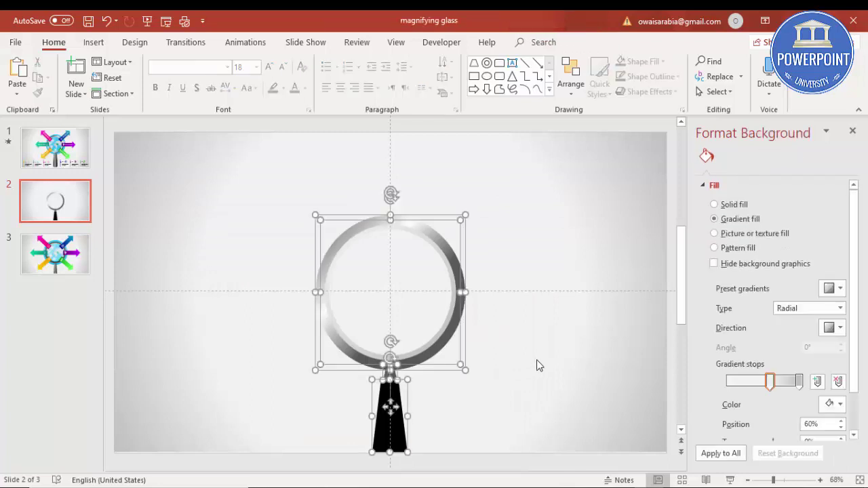
key("Up")
key("Up")
key("Up")
key("Up")
key("Up")
key("Up")
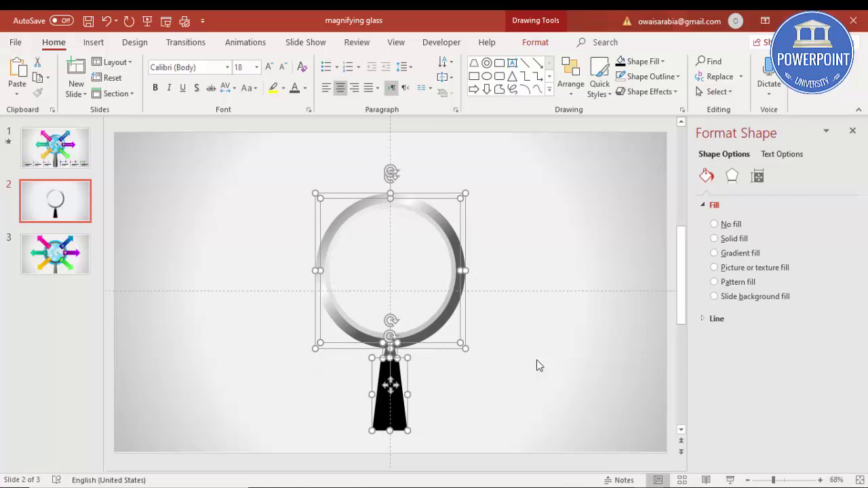
Stretch the black handle down to the slide's bottom edge.
left_click(537, 361)
left_click(399, 426)
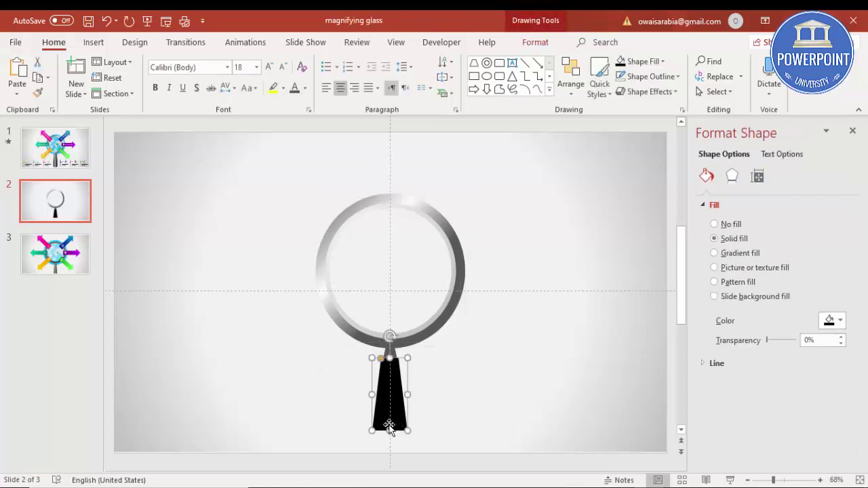
left_click_drag(390, 432, 390, 452)
left_click(465, 369)
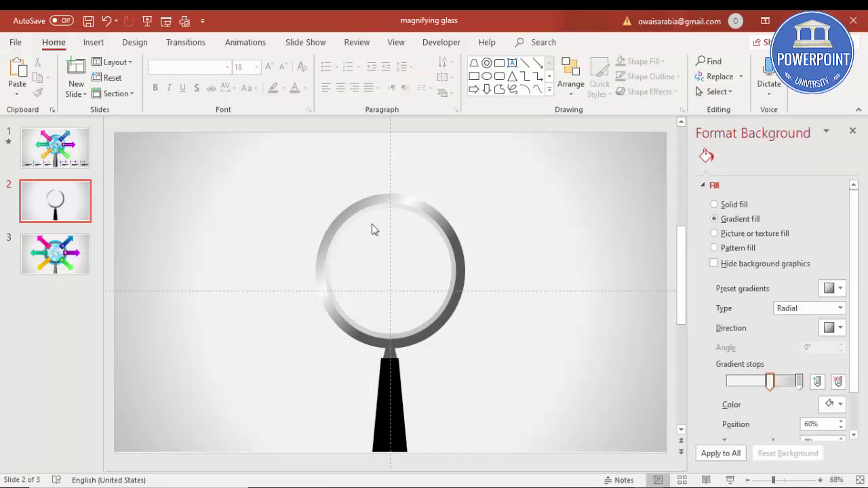
Draw a blue Left Arrow block arrow beside the ring's left side and remove its outline.
left_click(100, 49)
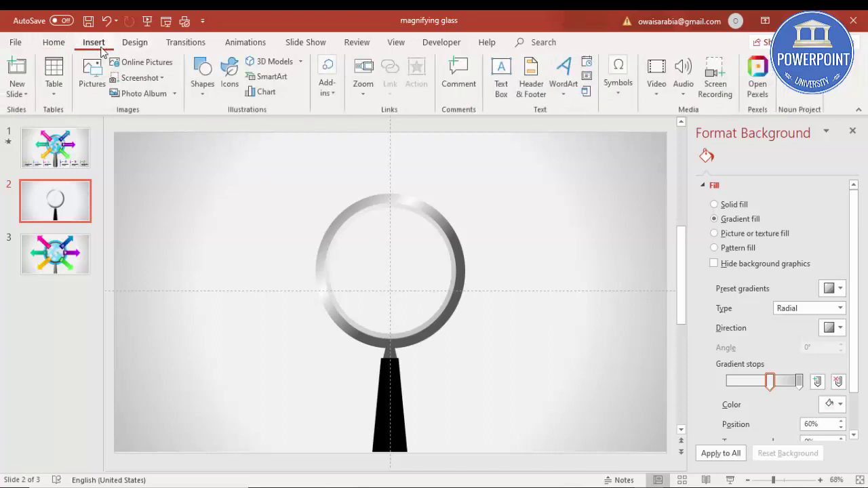
left_click(205, 88)
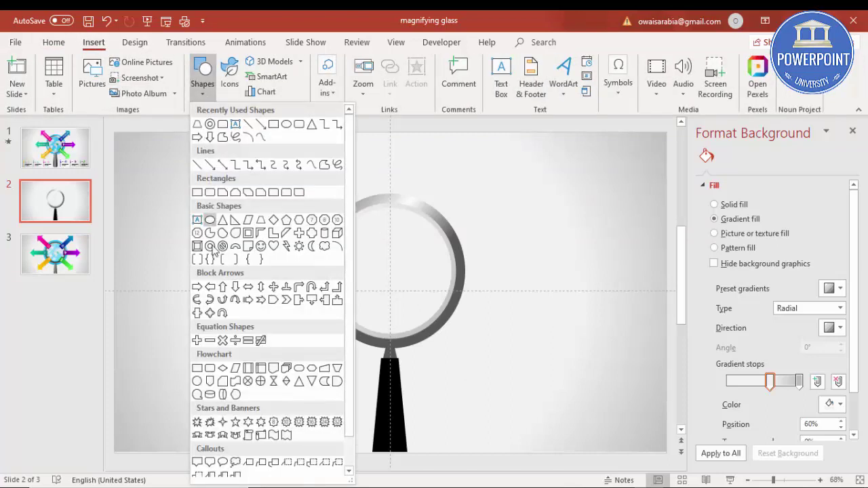
left_click(209, 290)
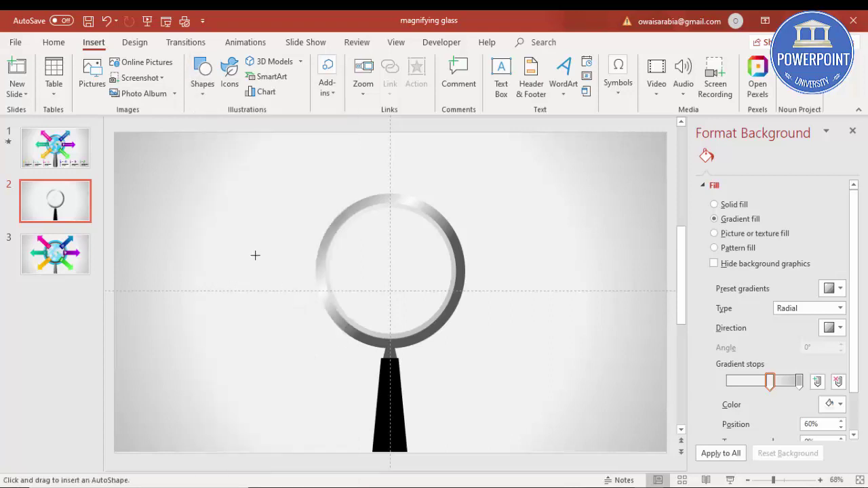
mouse_move(213, 273)
left_mouse_down()
mouse_move(306, 305)
mouse_move(318, 323)
mouse_move(318, 279)
left_mouse_up()
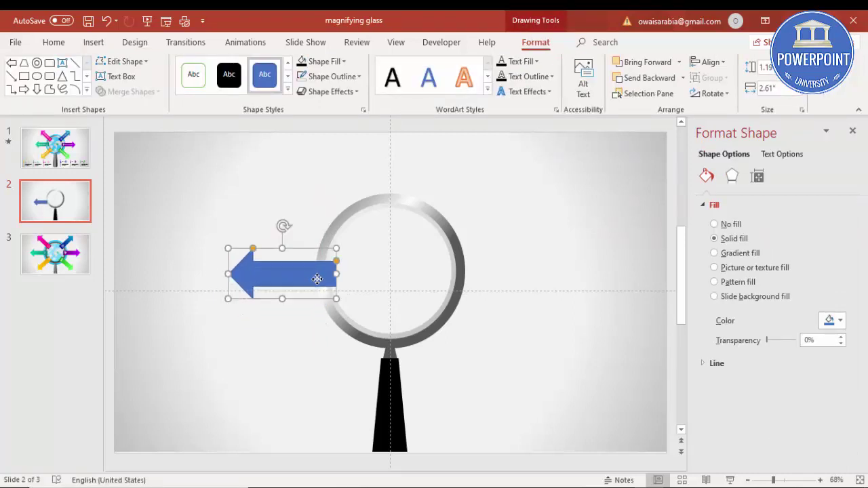
left_click(346, 76)
left_click(348, 217)
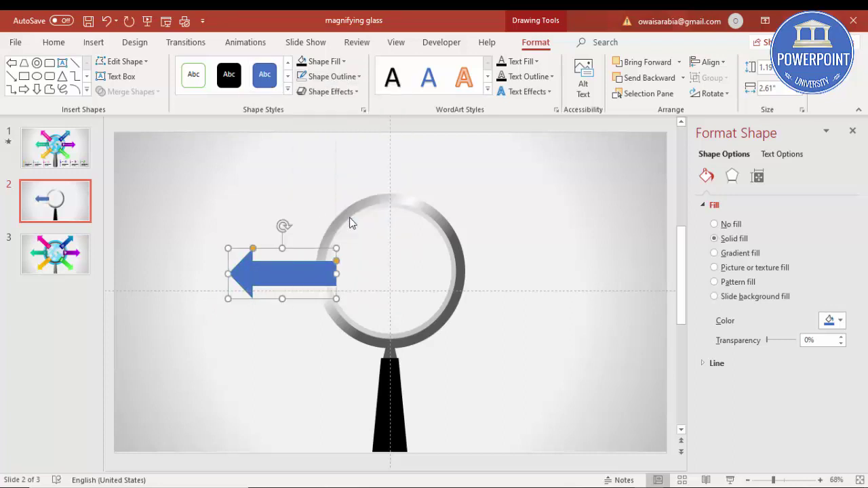
Give the arrow a linear gradient whose first stop sits at 7% coloured teal.
left_click(714, 254)
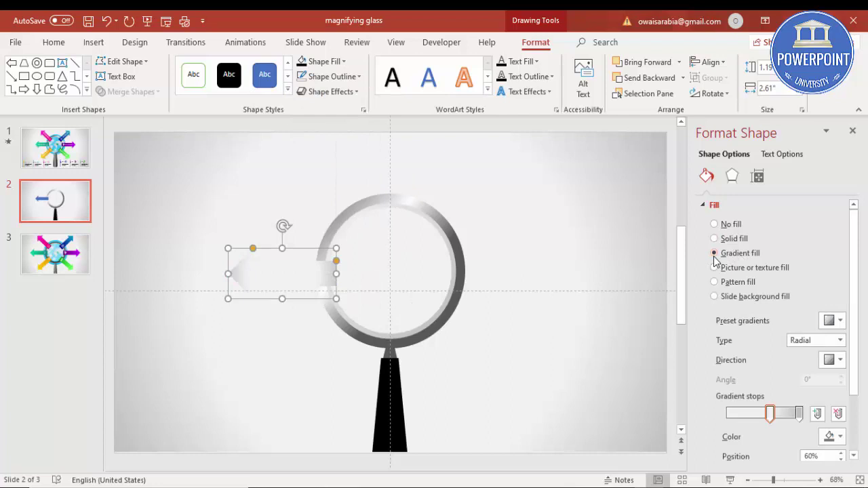
left_click(808, 340)
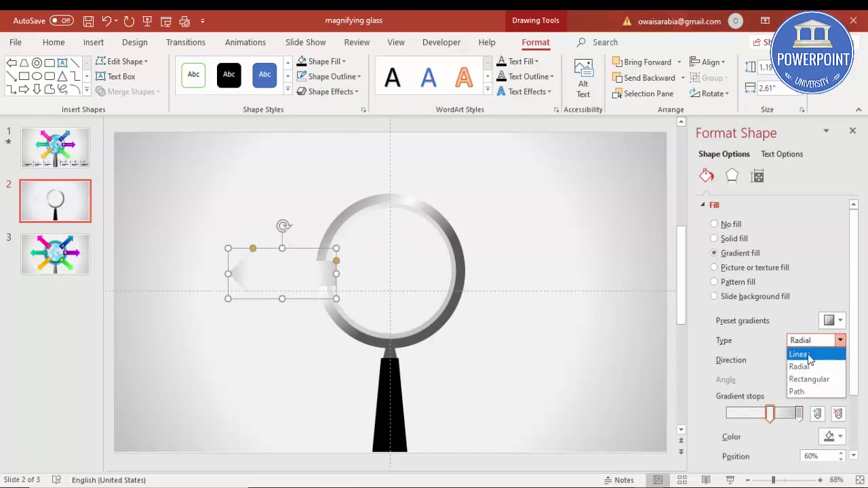
left_click(799, 351)
left_click_drag(768, 414, 731, 413)
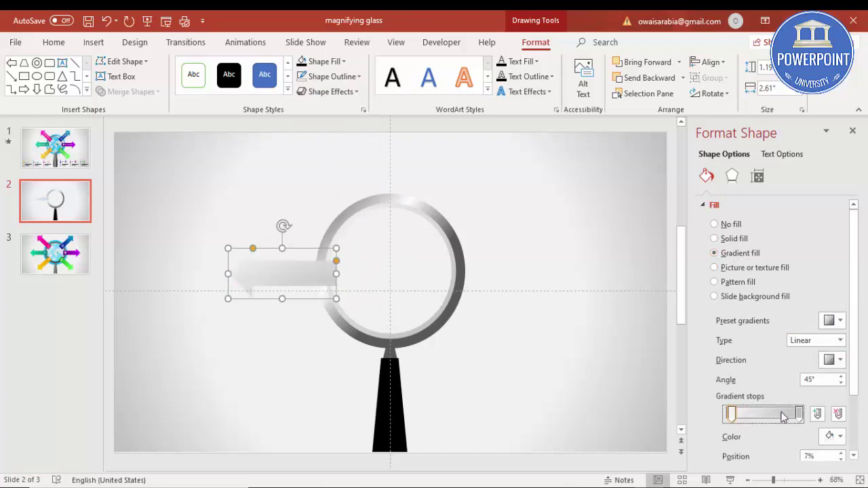
left_click(841, 437)
left_click(787, 407)
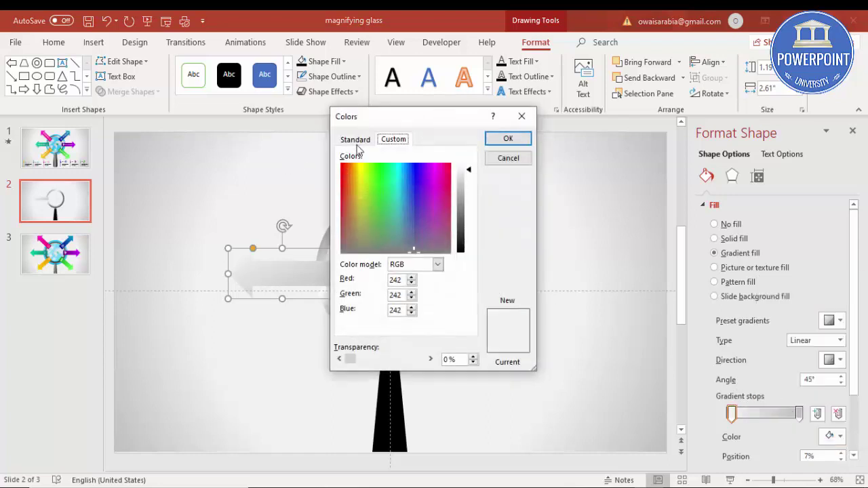
left_click(354, 141)
left_click(371, 184)
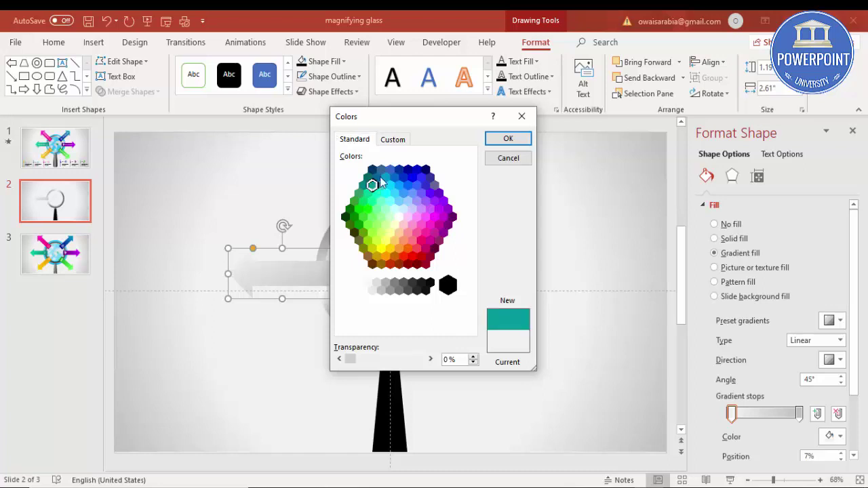
left_click(508, 139)
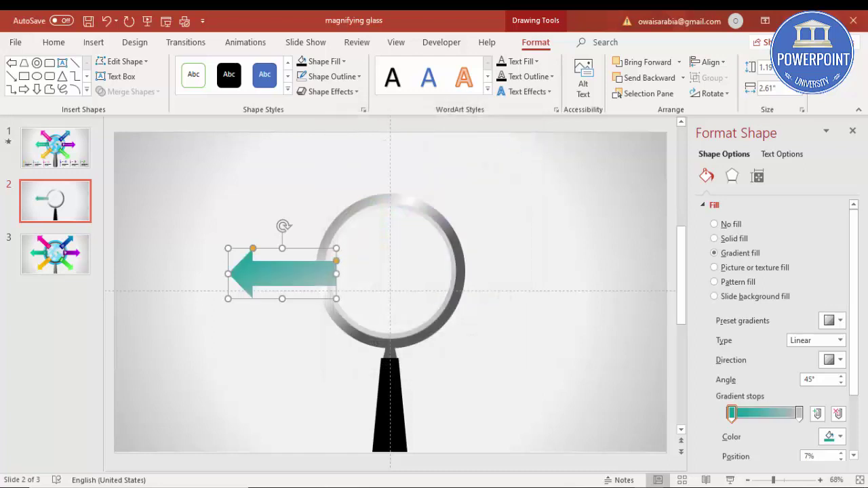
Colour the right gradient stop teal-green and set the gradient direction to 180°.
left_click(799, 413)
left_click(834, 436)
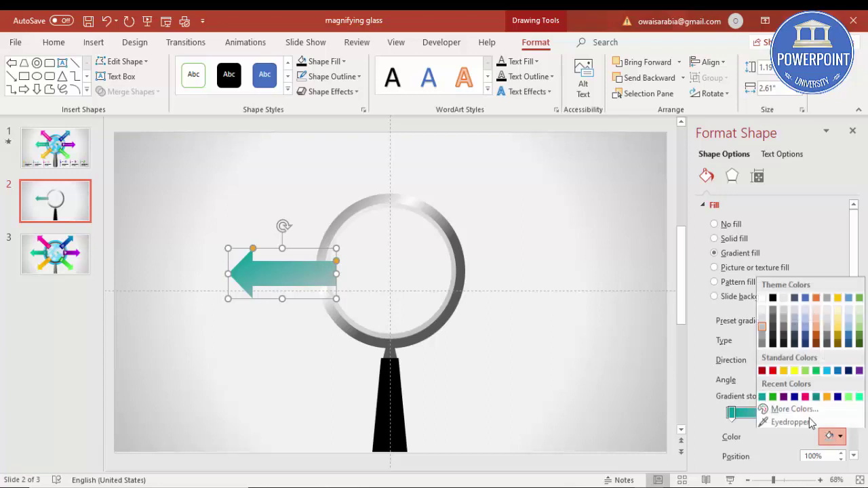
left_click(793, 407)
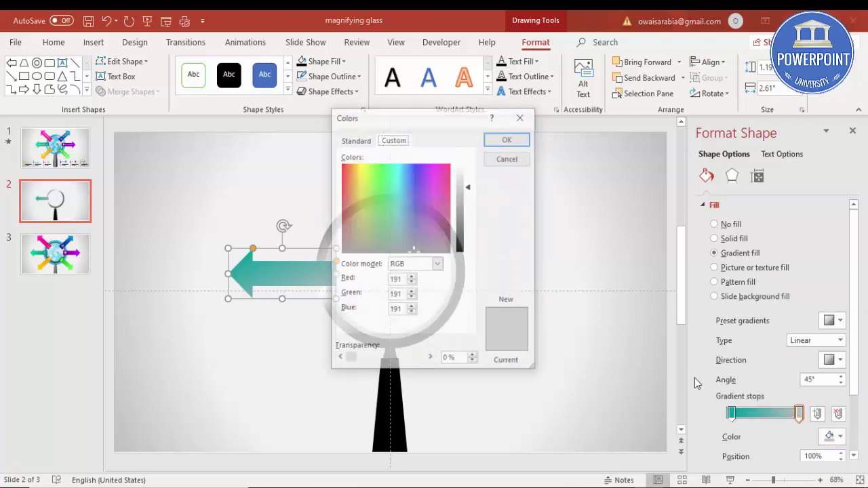
left_click(355, 140)
left_click(370, 195)
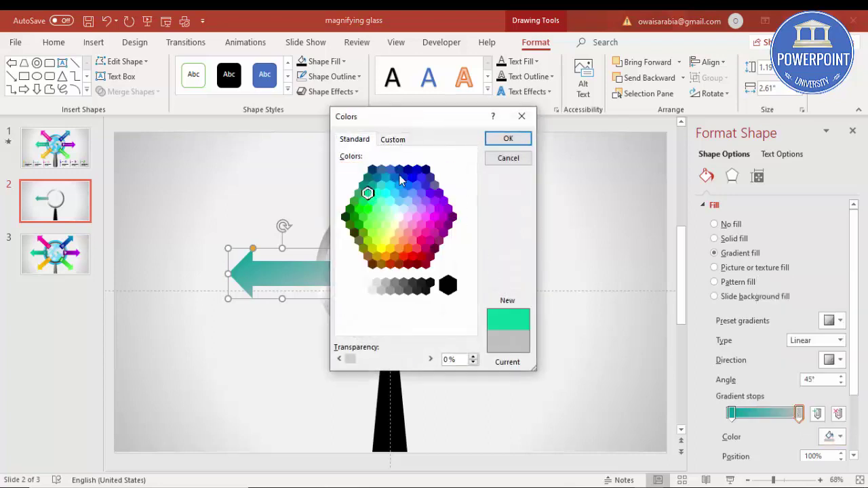
left_click(508, 138)
left_click(832, 360)
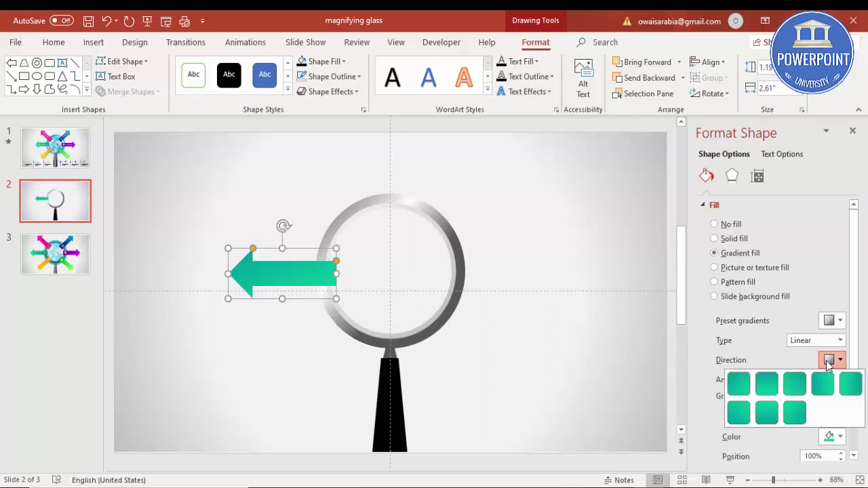
left_click(850, 393)
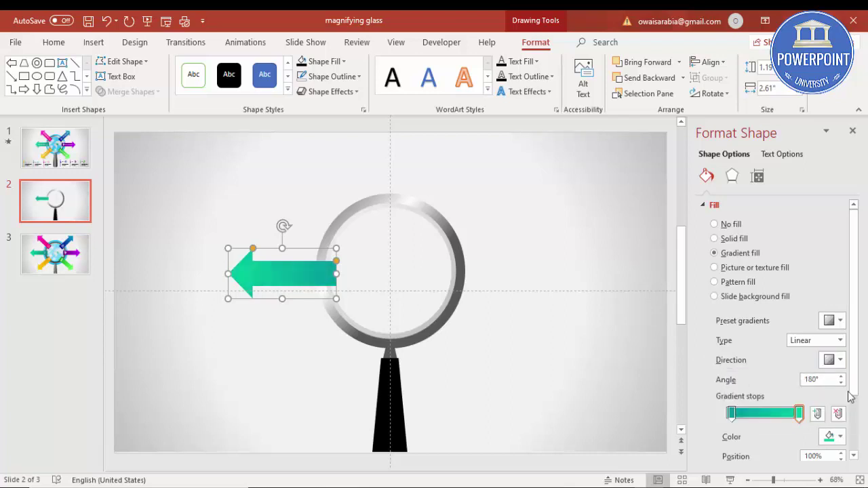
Zoom in to check the gradient arrow, then bring up the Insert shapes gallery.
left_click(593, 376)
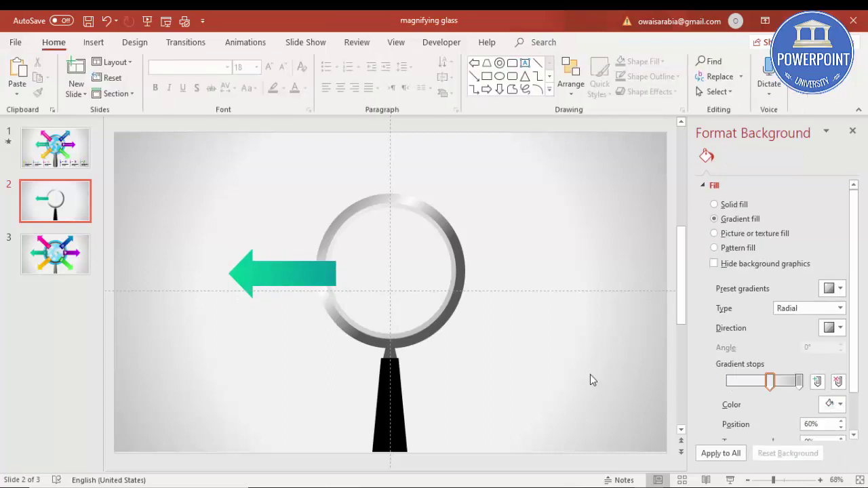
left_click(331, 281)
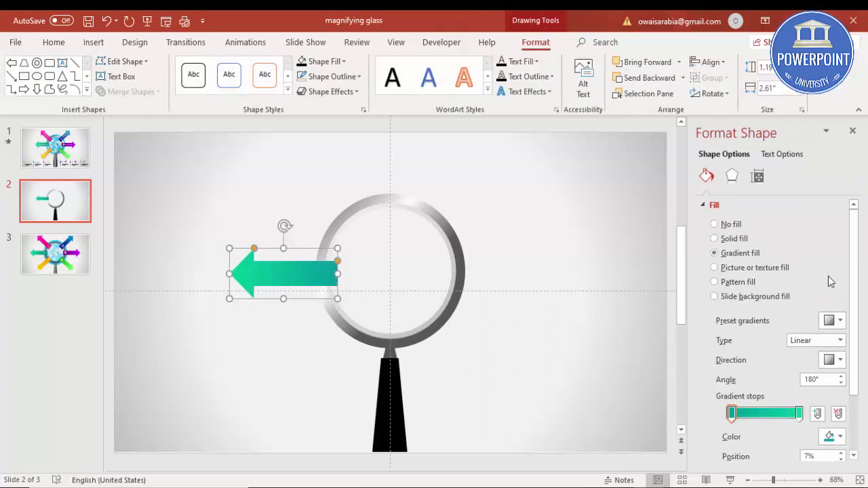
left_click(794, 480)
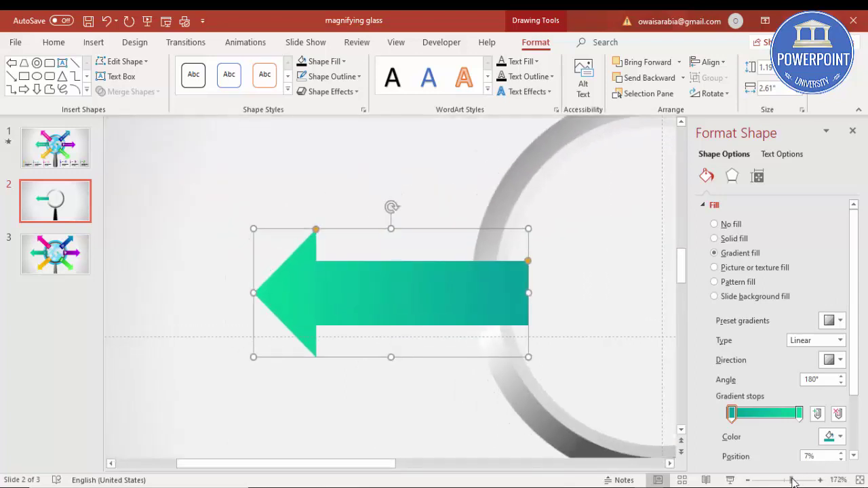
left_click(408, 162)
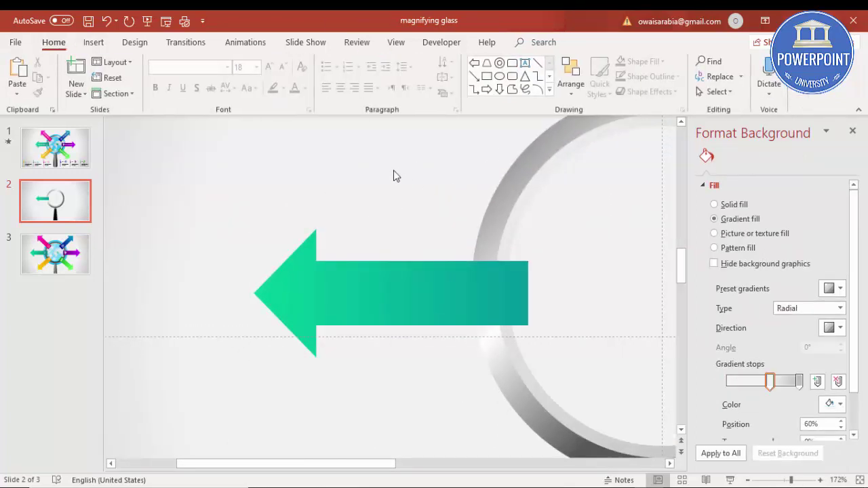
left_click(94, 42)
left_click(195, 95)
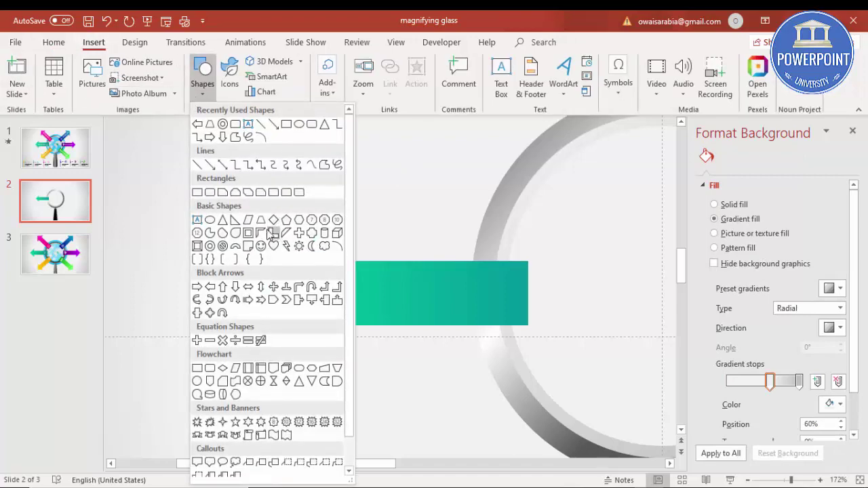
Draw a small Rectangle: Top Corners Rounded at the arrow's tail, dark grey with no outline.
left_click(288, 194)
mouse_move(449, 208)
left_mouse_down()
mouse_move(481, 236)
mouse_move(479, 211)
mouse_move(457, 215)
mouse_move(500, 207)
mouse_move(512, 264)
mouse_move(527, 275)
left_mouse_up()
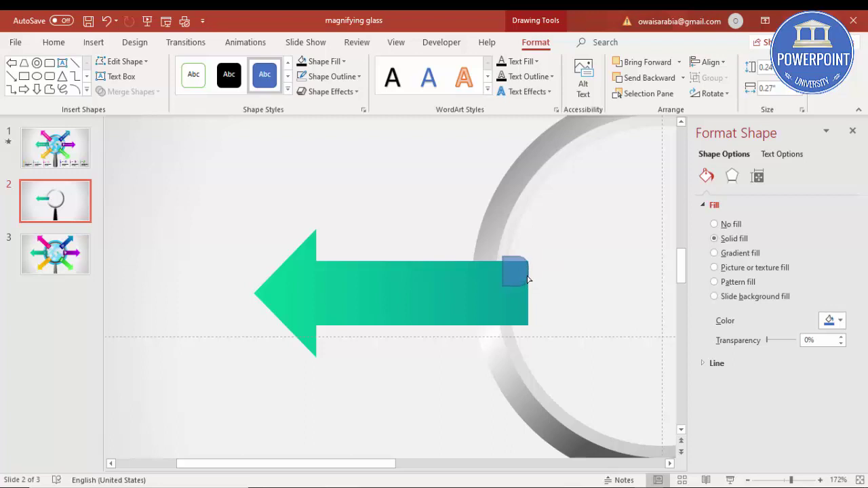
left_click_drag(528, 279, 529, 279)
left_click(333, 66)
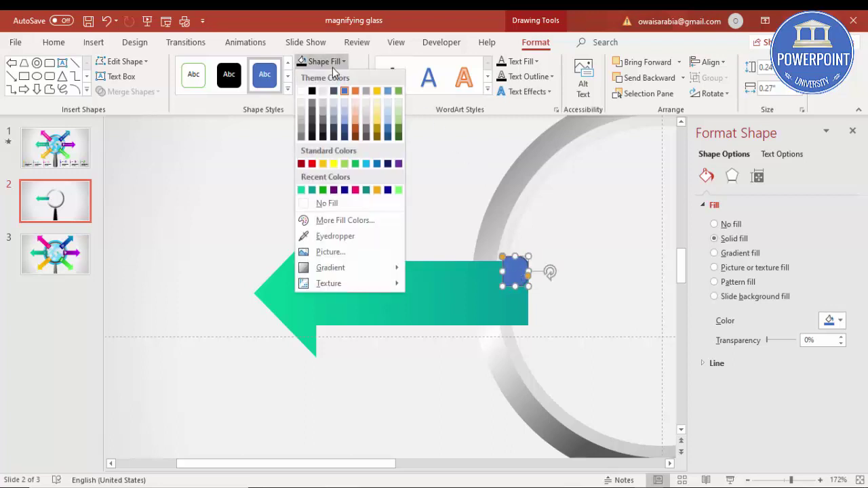
left_click(312, 115)
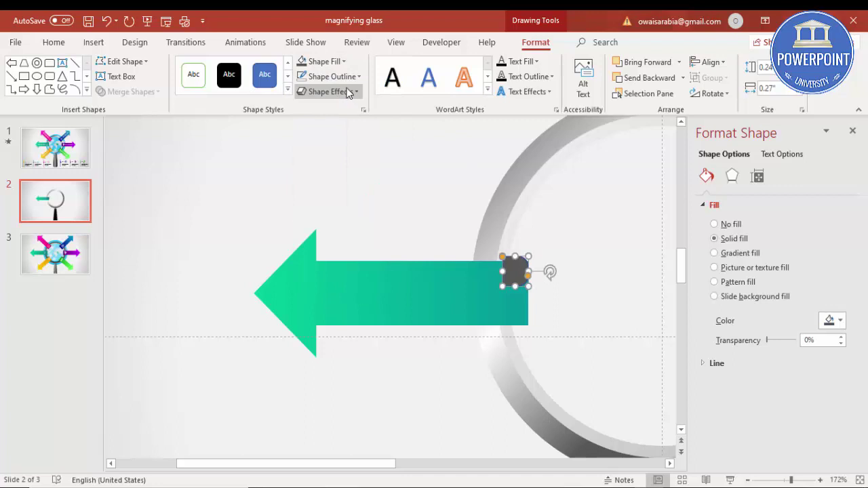
left_click(332, 76)
left_click(355, 218)
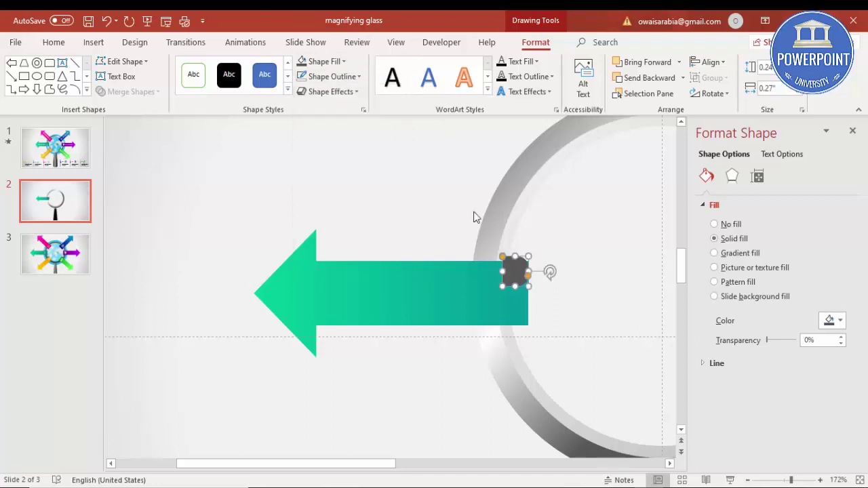
Send the grey shape to the back so it sits behind the arrow and ring.
left_click(682, 78)
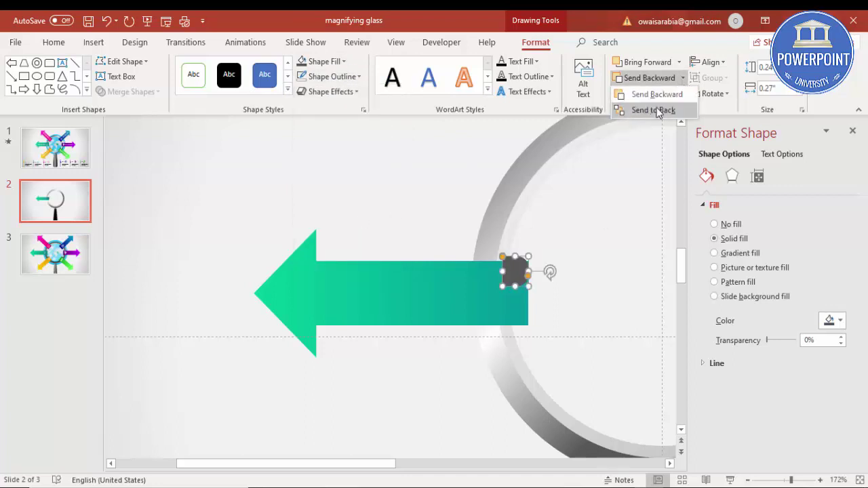
left_click(658, 109)
left_click(602, 189)
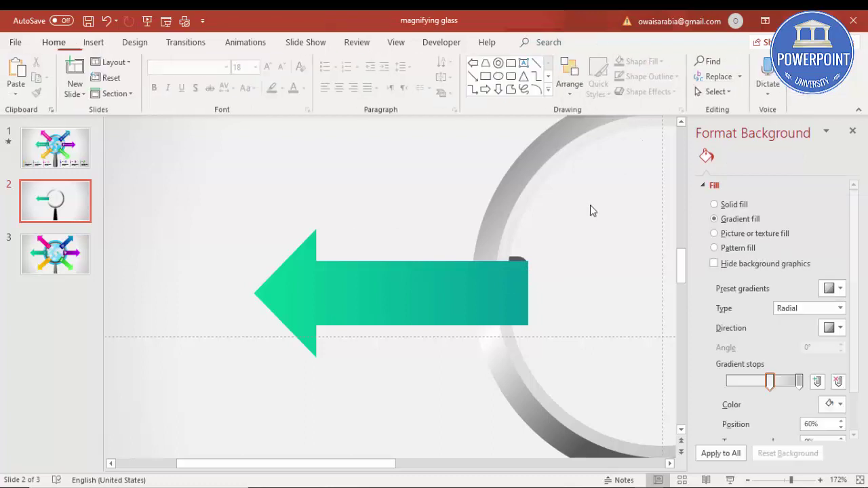
left_click(517, 257)
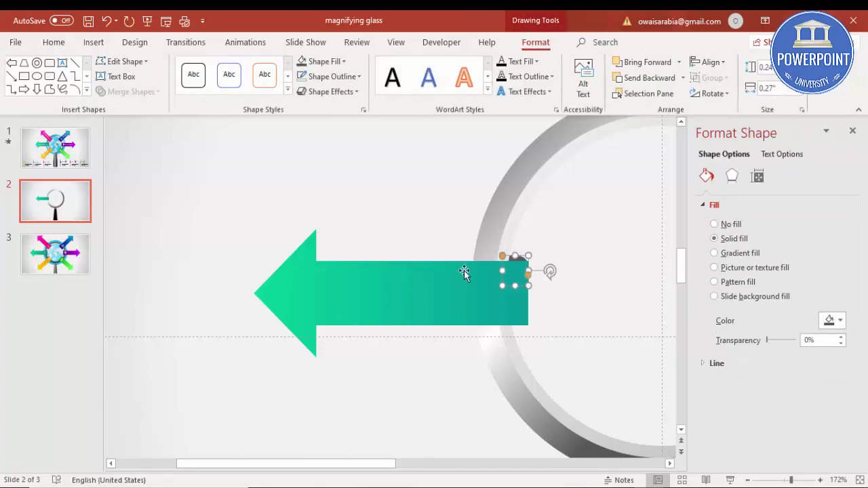
left_click(571, 280)
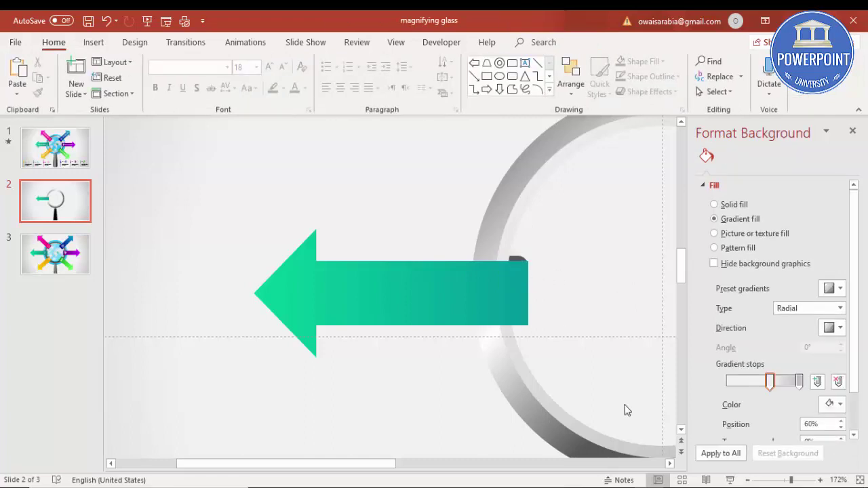
left_click(804, 480)
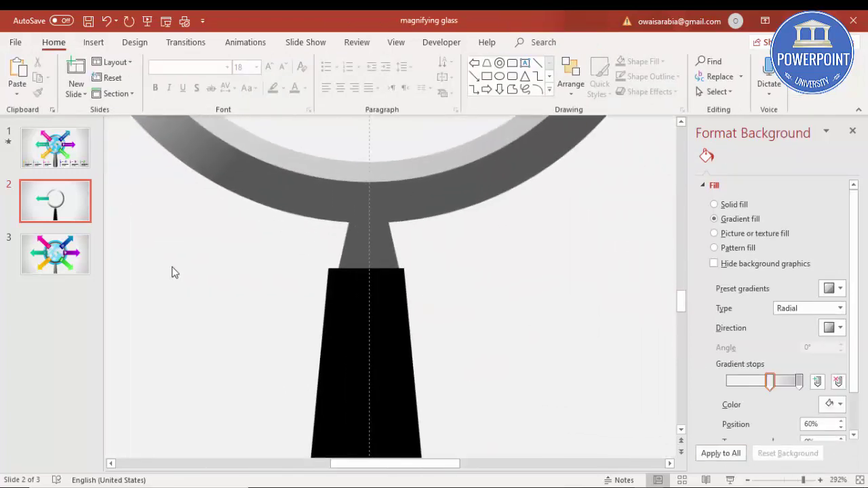
Zoom in and nudge the existing dark grey cap slightly upward.
scroll(180, 282, "up", 5)
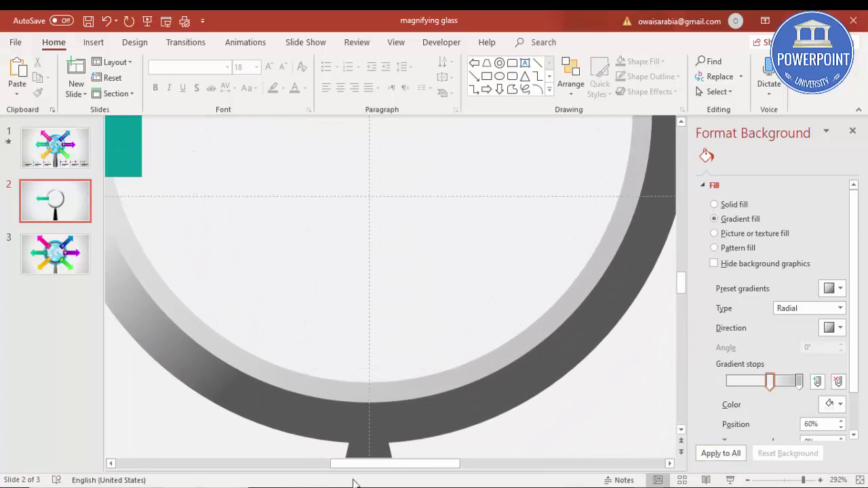
left_click_drag(351, 464, 299, 464)
scroll(405, 357, "up", 3)
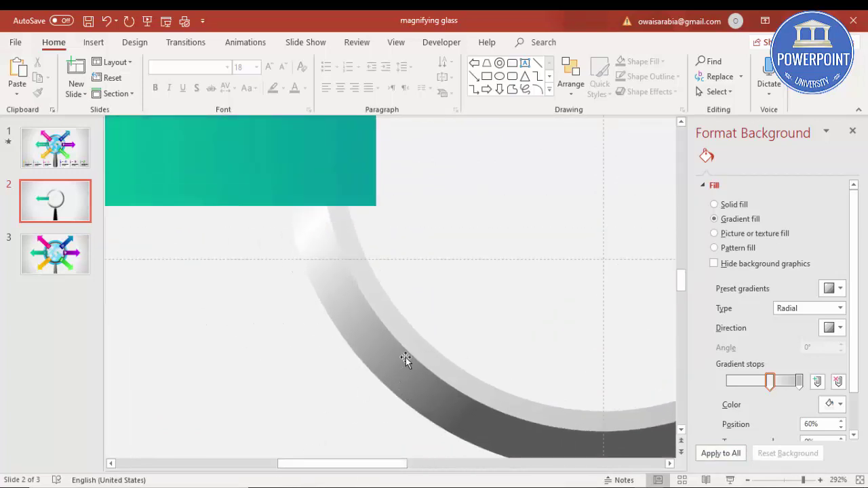
left_click(357, 207)
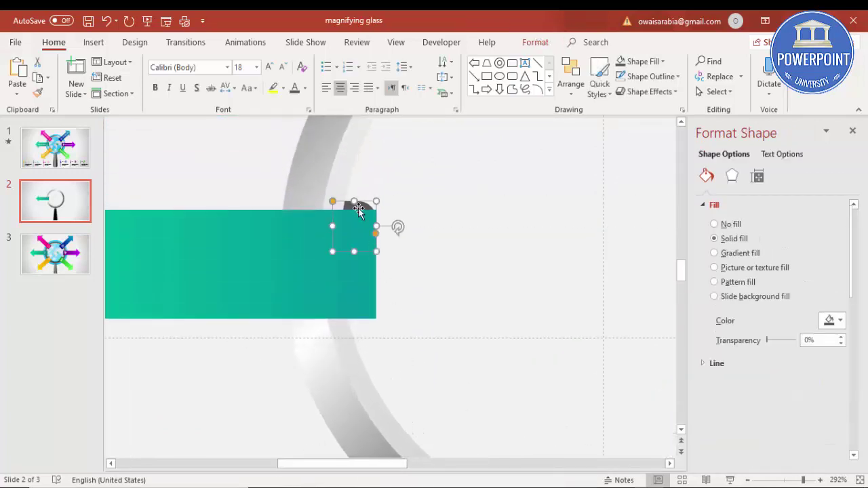
key("Up")
key("Up")
key("Up")
key("Up")
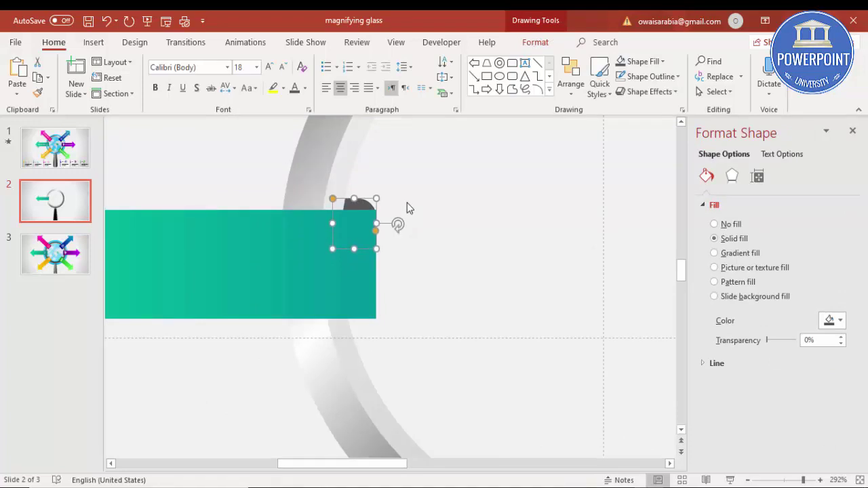
left_click_drag(377, 222, 378, 222)
Copy the dark cap to the bar's lower corner and send the copy to the back.
left_click(403, 194)
left_click(365, 206)
left_click_drag(363, 204, 359, 310)
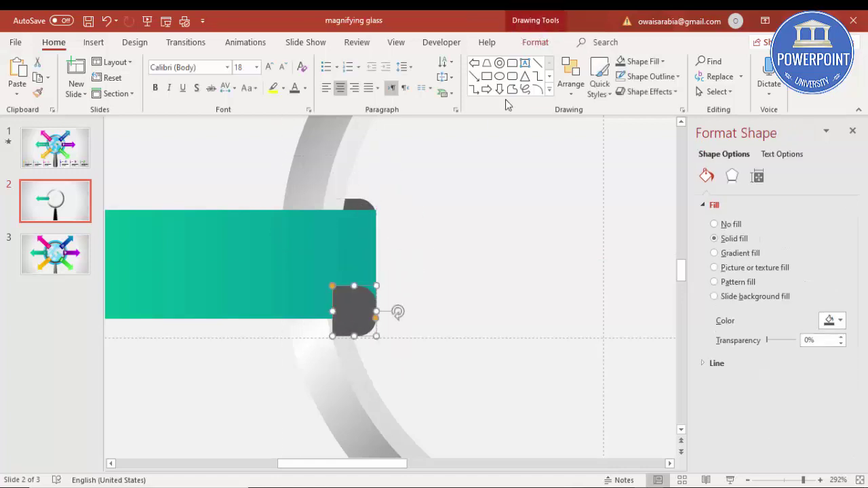
left_click(547, 45)
left_click(683, 77)
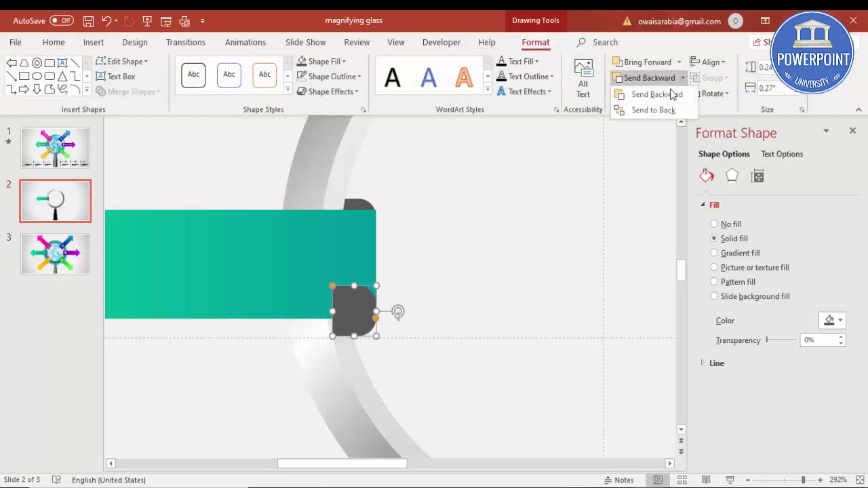
left_click(653, 110)
left_click(478, 278)
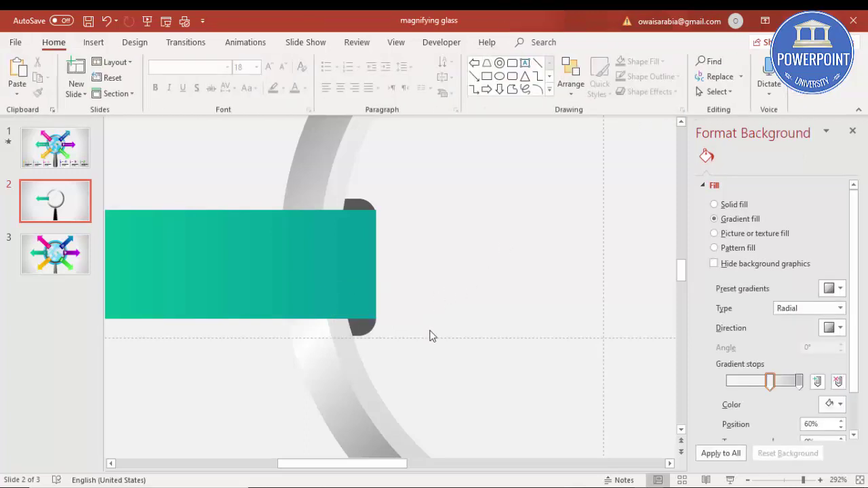
left_click(859, 481)
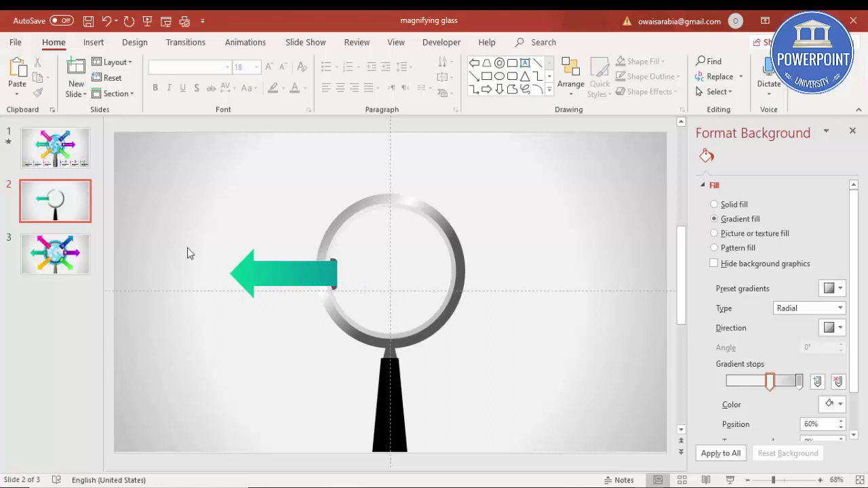
left_click_drag(187, 223, 404, 350)
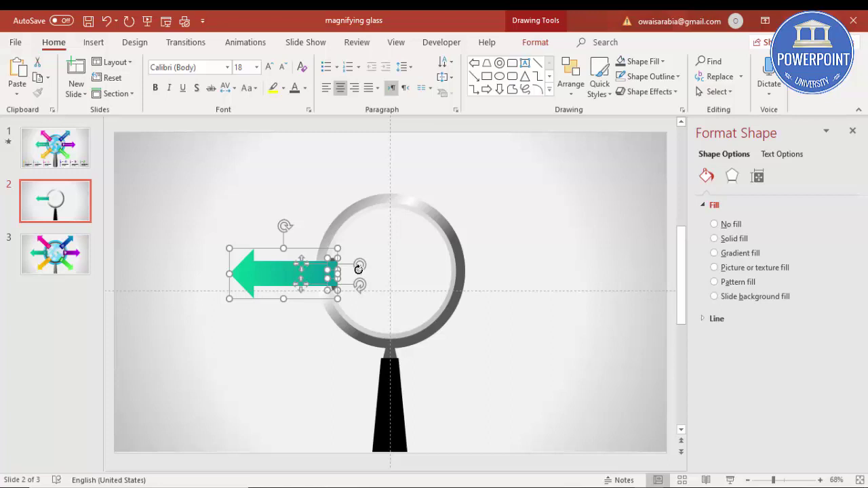
Group the green arrow with its two dark caps.
key("ctrl+g")
left_click_drag(310, 273, 386, 299)
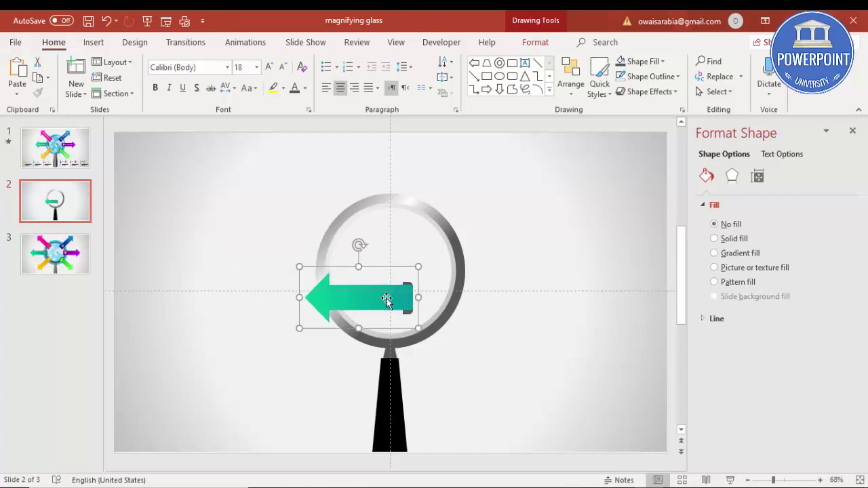
key("ctrl+z")
Copy the grouped arrow, rotate it to point down-left, and fit it against the ring.
mouse_move(312, 287)
left_mouse_down()
mouse_move(333, 314)
mouse_move(317, 297)
left_mouse_up()
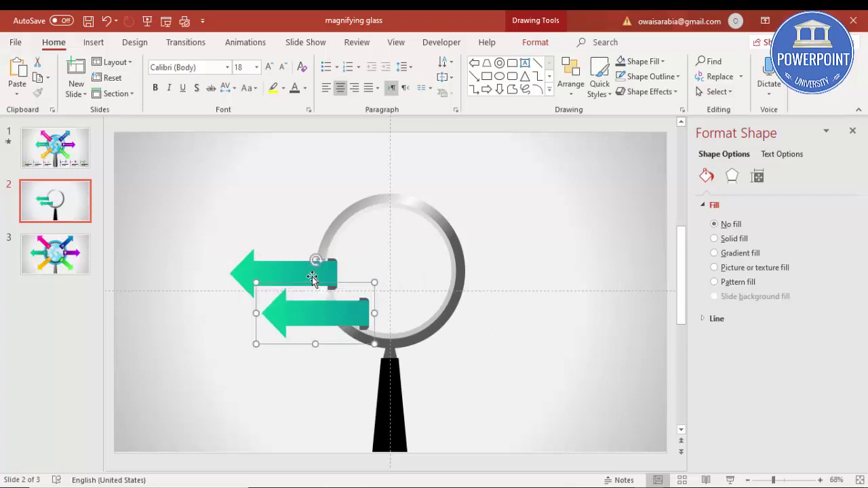
left_click_drag(315, 259, 291, 258)
left_click_drag(333, 305, 333, 335)
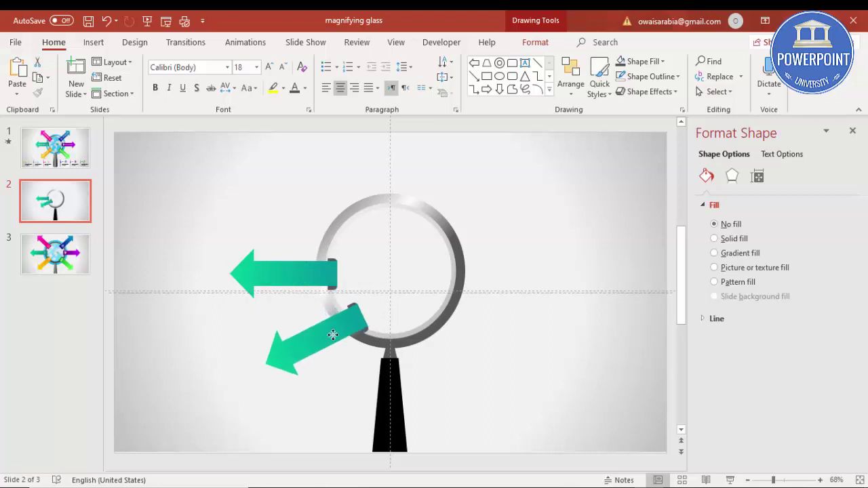
left_click_drag(291, 295, 277, 292)
left_click_drag(339, 333, 337, 334)
left_click_drag(286, 301, 282, 303)
left_click_drag(330, 339, 331, 340)
key("ctrl+z")
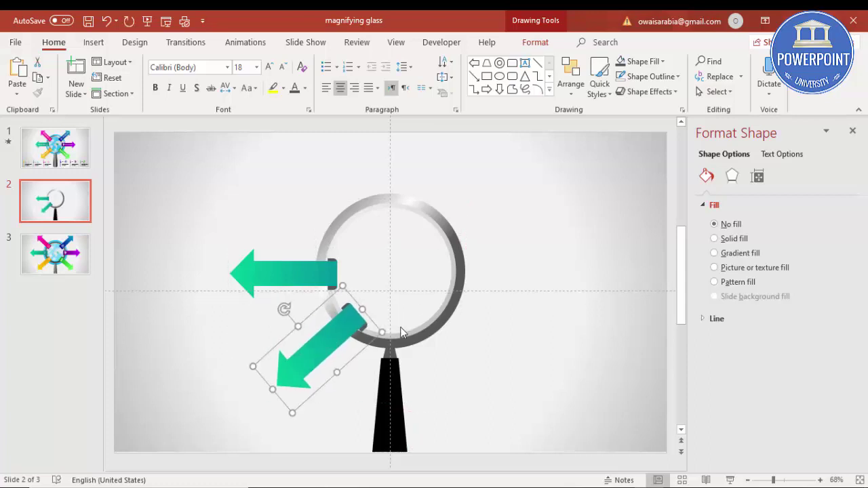
Duplicate it as an up-left arrow above the ring, then select all three arrows.
key("ctrl+d")
left_click_drag(370, 392, 329, 216)
left_click_drag(283, 198, 345, 199)
left_click_drag(347, 273, 348, 222)
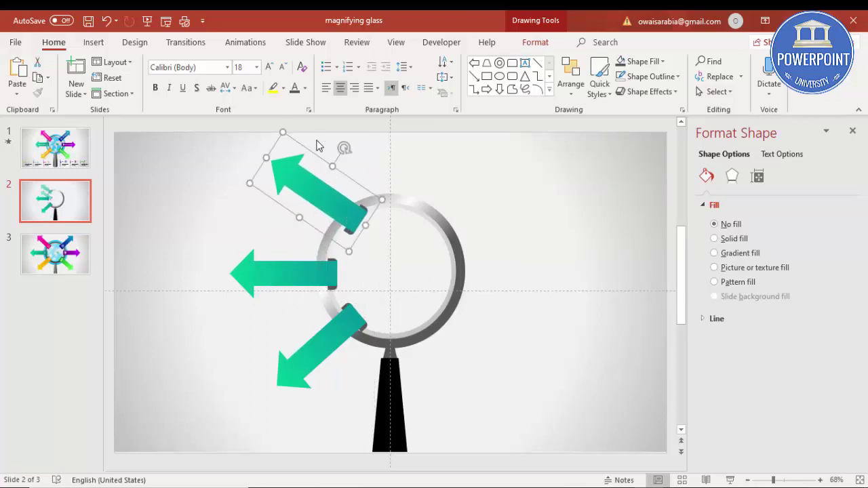
left_click_drag(343, 146, 354, 145)
left_click(314, 196)
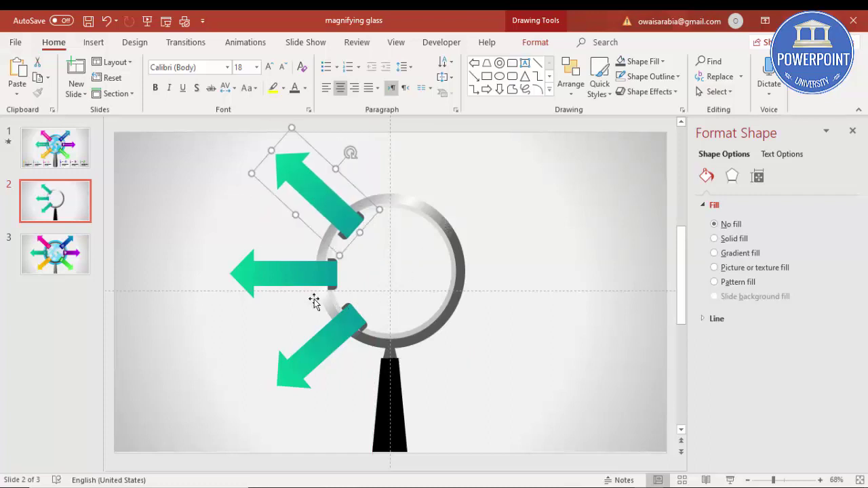
left_click(293, 280, "shift")
left_click(318, 348, "shift")
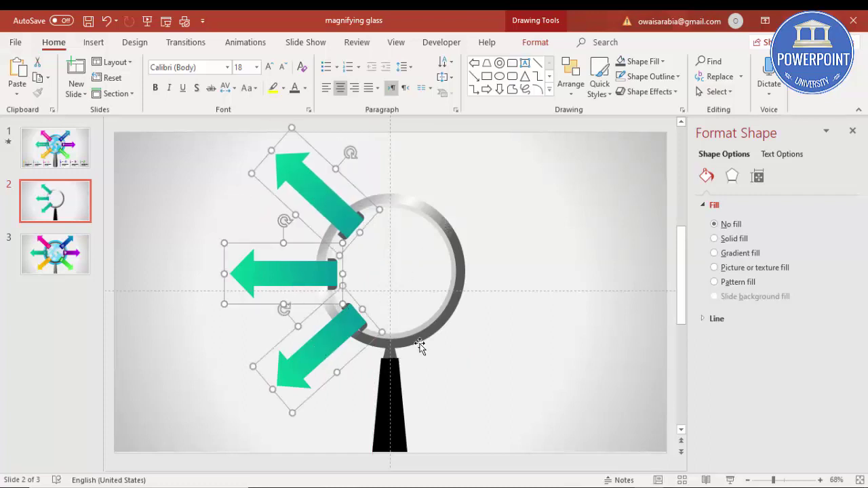
Group the three left arrows, duplicate them, flip the copy horizontally, and place it right of the ring.
key("ctrl+g")
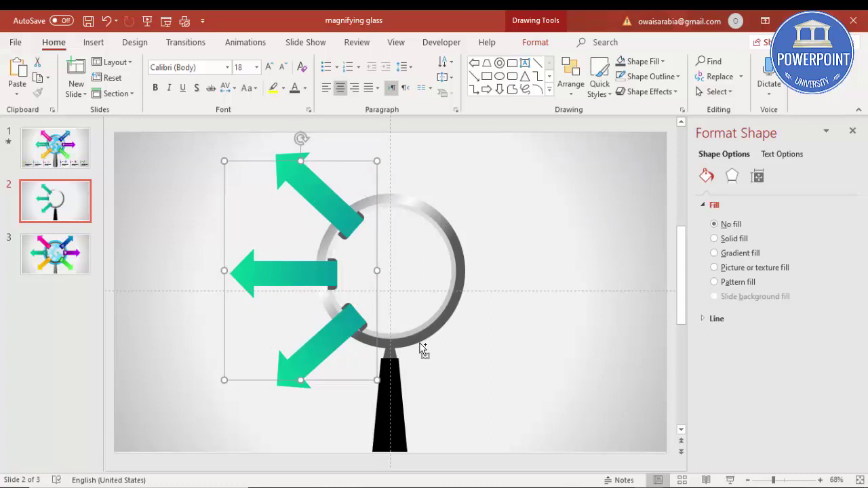
key("ctrl+d")
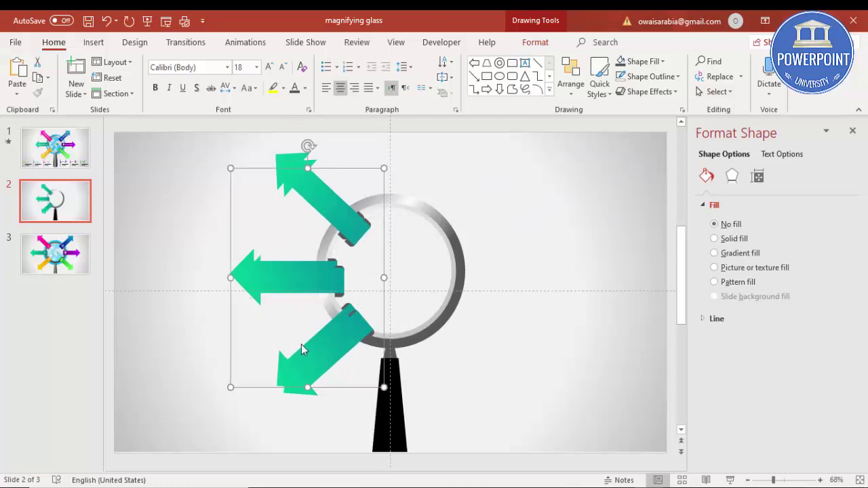
left_click_drag(342, 345, 400, 341)
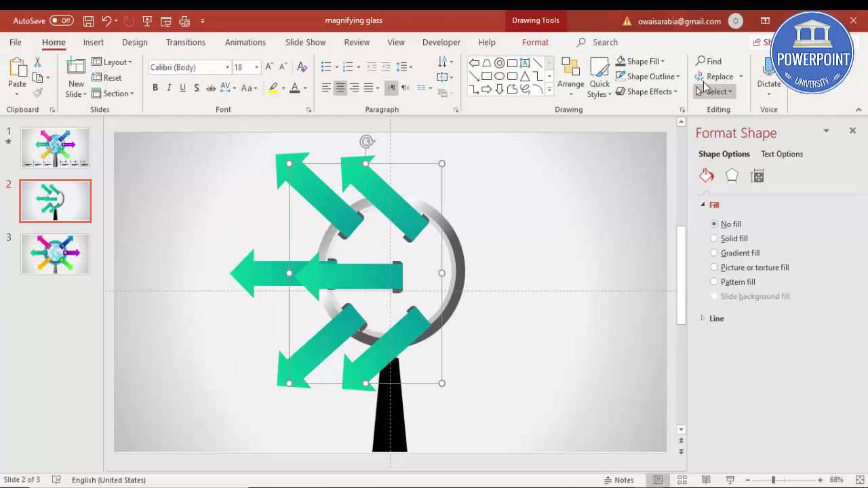
left_click(537, 44)
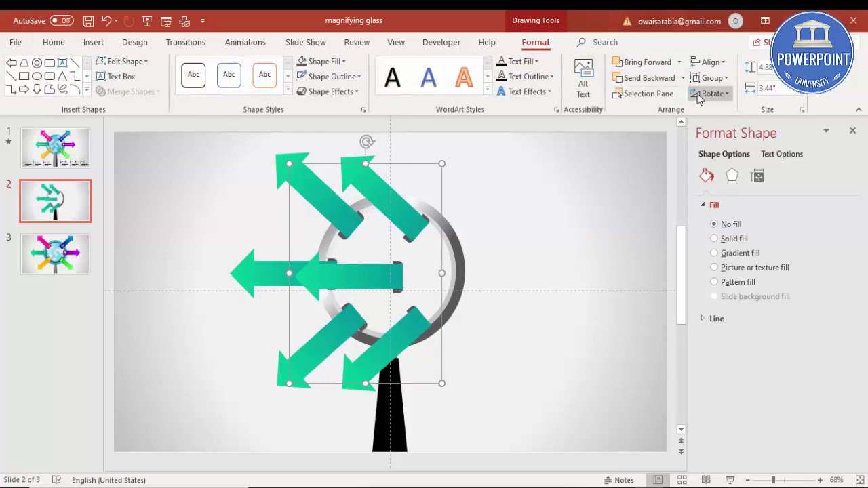
left_click(709, 94)
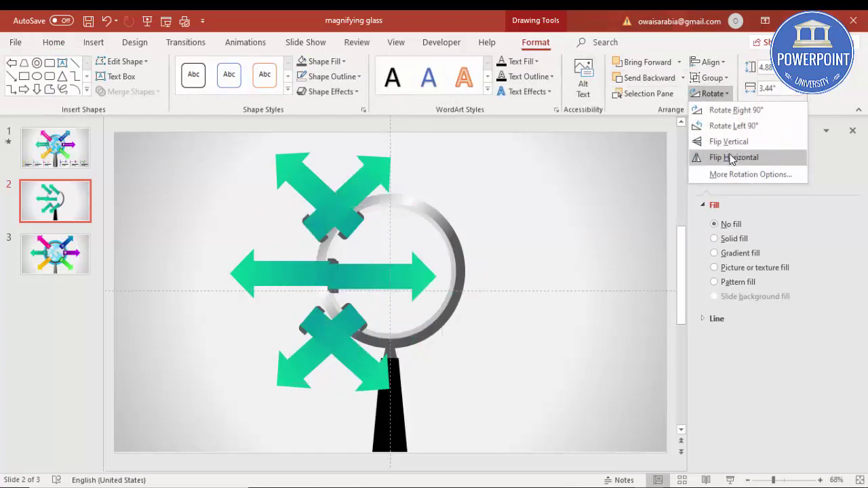
left_click(731, 158)
left_click_drag(348, 275, 465, 273)
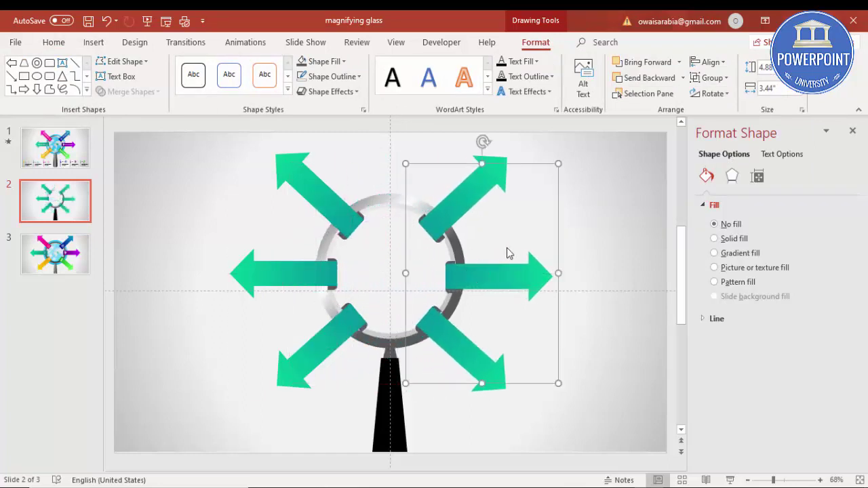
Ungroup both three-arrow groups into separate arrows.
left_click(313, 272, "shift")
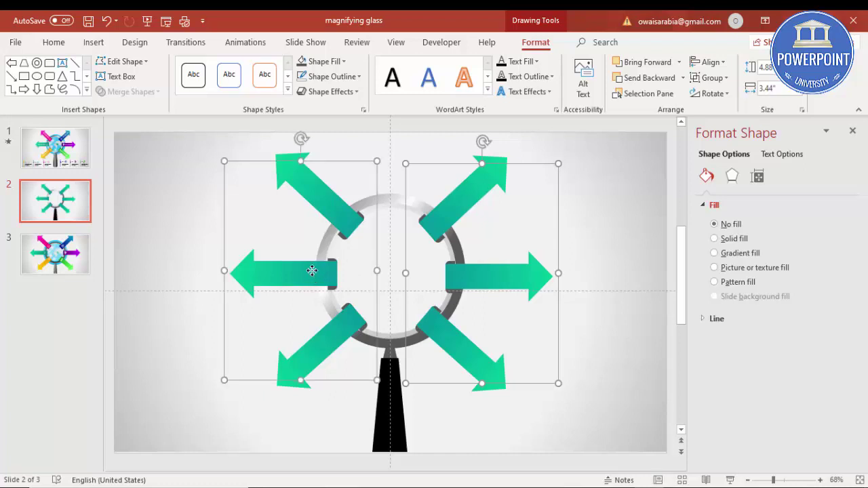
right_click(313, 272)
mouse_move(396, 132)
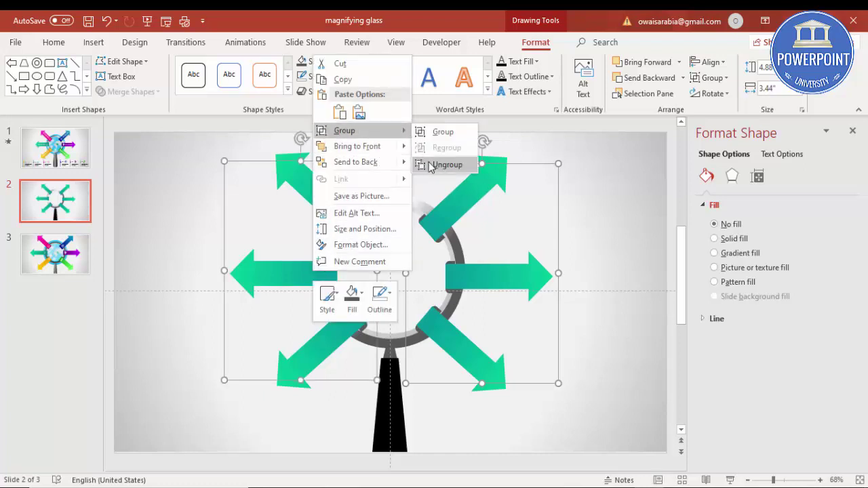
left_click(432, 163)
left_click(557, 233)
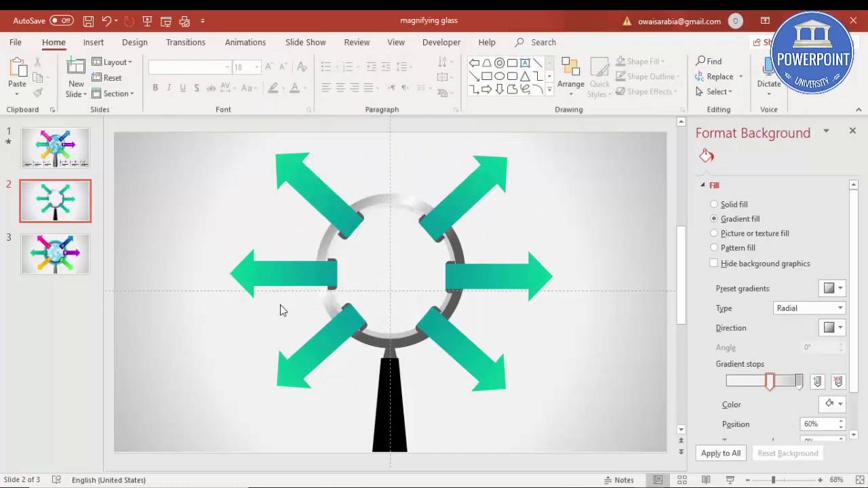
Group all six arrows into one group, then view the slide at 100%.
left_click(318, 202)
left_click(300, 261, "shift")
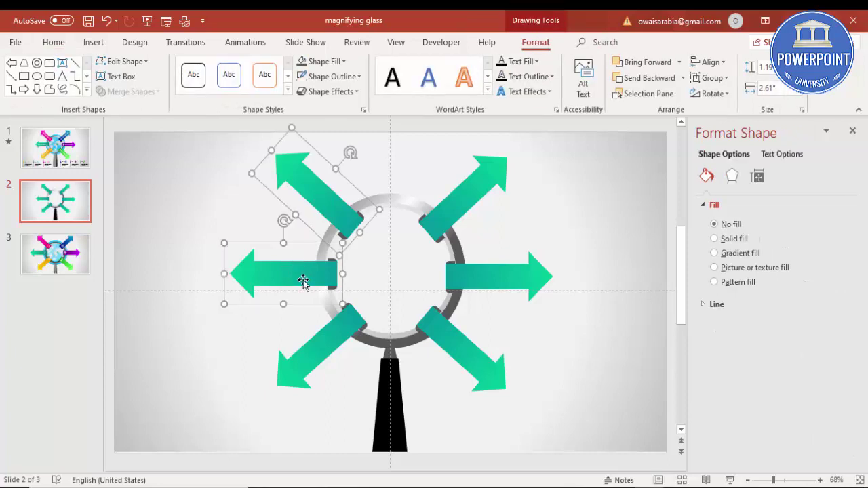
left_click(325, 334, "shift")
left_click(457, 353, "shift")
left_click(487, 277, "shift")
left_click(459, 211, "shift")
right_click(462, 208)
mouse_move(515, 281)
left_click(587, 283)
left_click(581, 241)
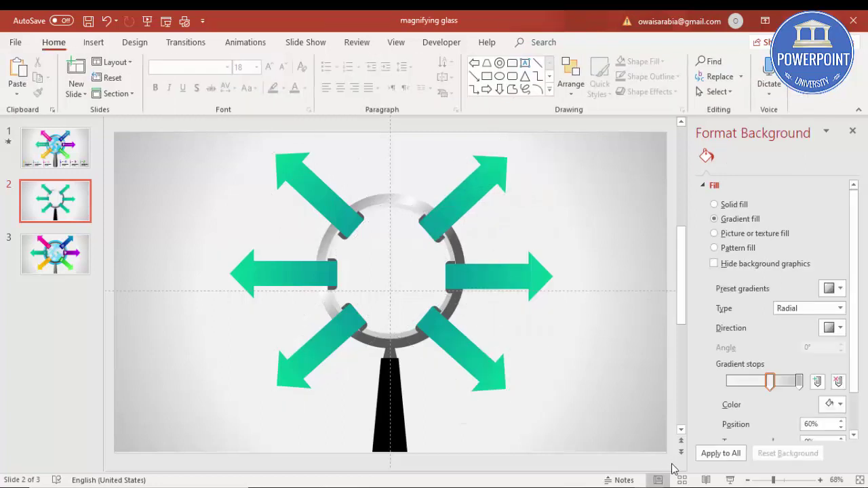
left_click(783, 481)
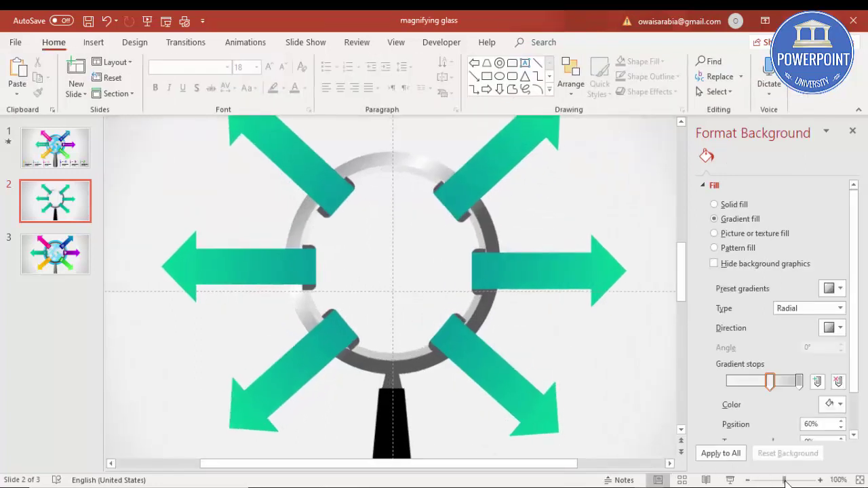
Send the two dark tabs at the left arrow's inner end to the back.
left_click(307, 246)
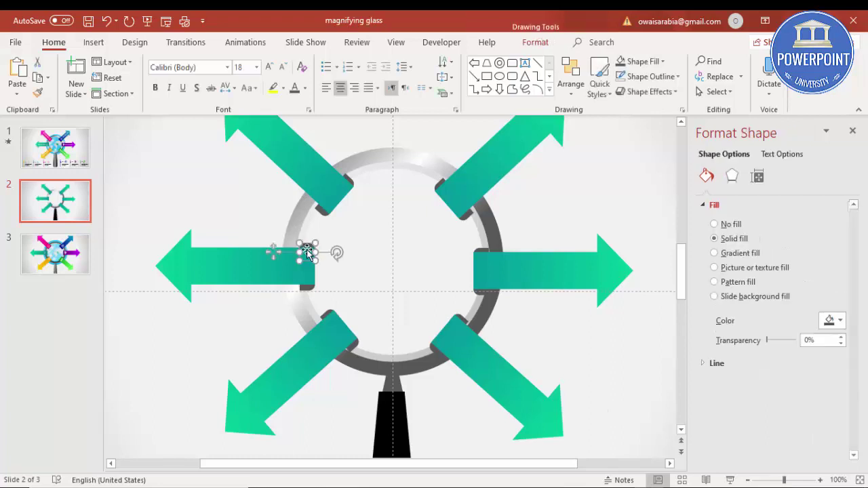
left_click(307, 290, "shift")
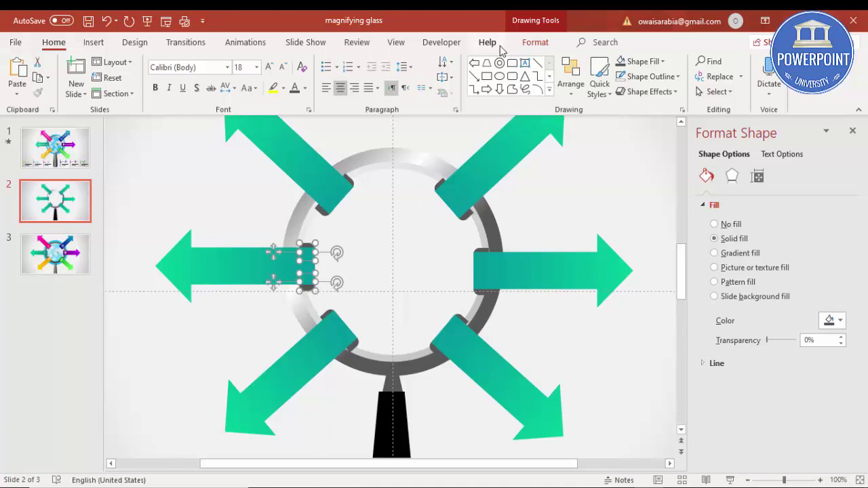
left_click(535, 43)
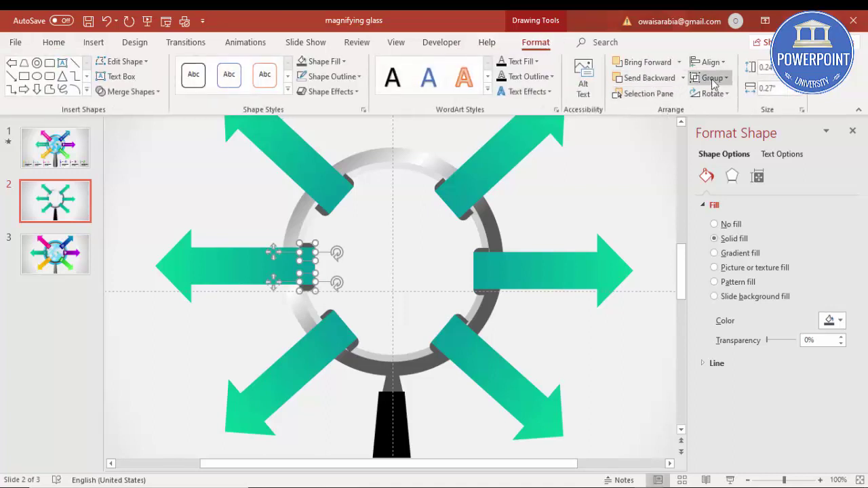
left_click(683, 77)
left_click(648, 109)
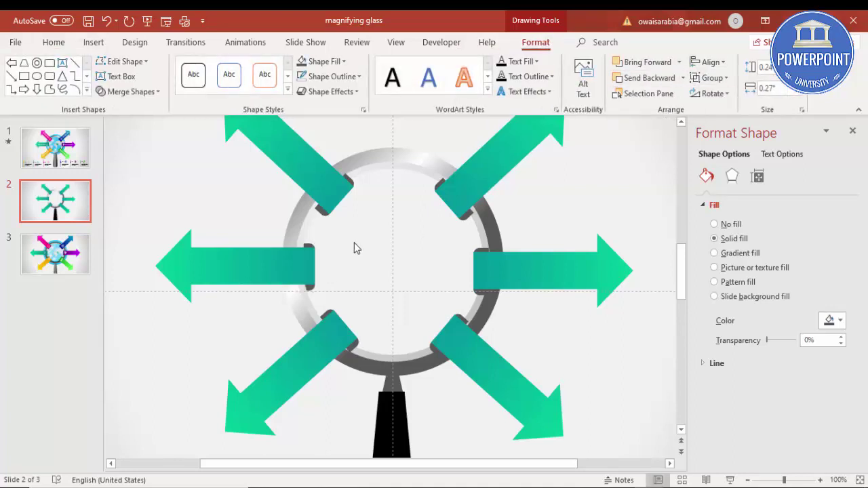
left_click(284, 362)
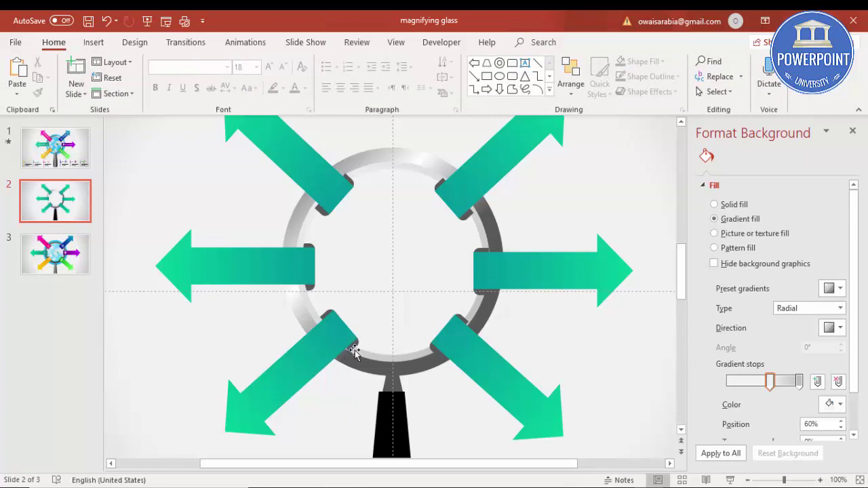
left_click(792, 481)
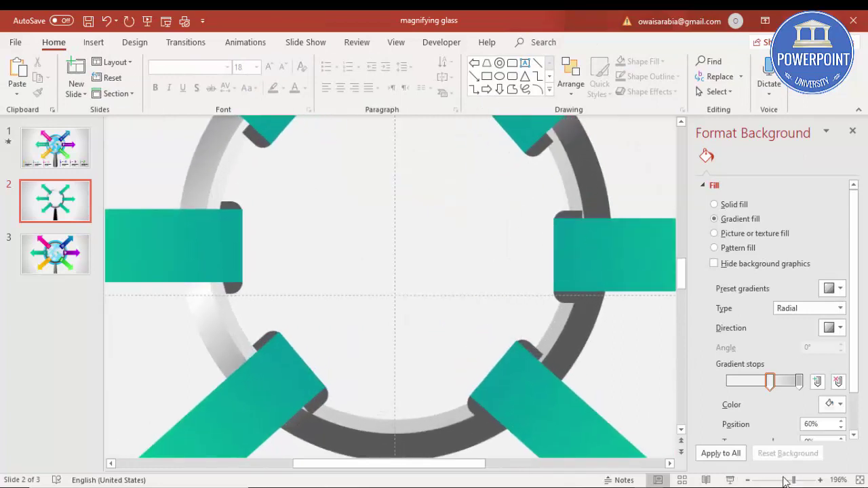
Send the two lower-left dark tabs to the back.
left_click(314, 411)
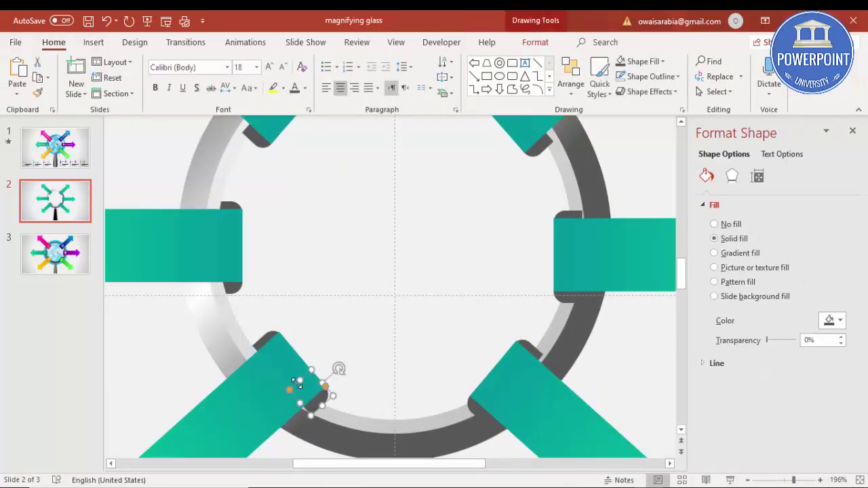
left_click(267, 338, "shift")
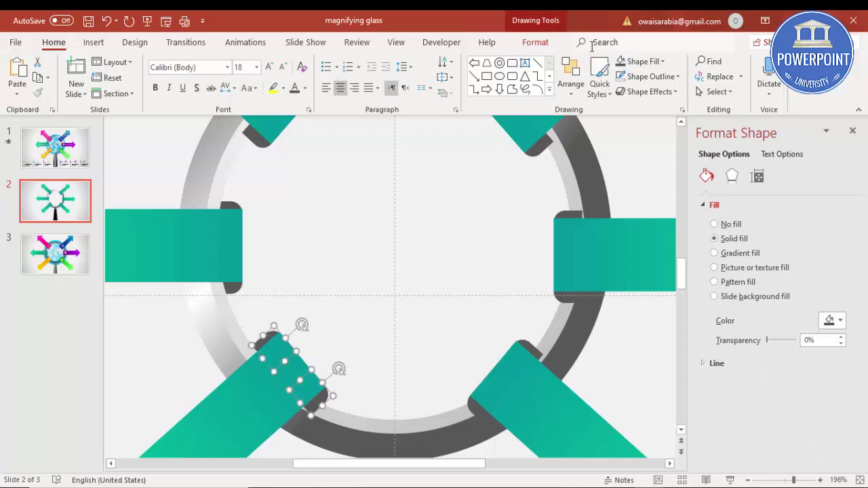
left_click(547, 41)
left_click(682, 78)
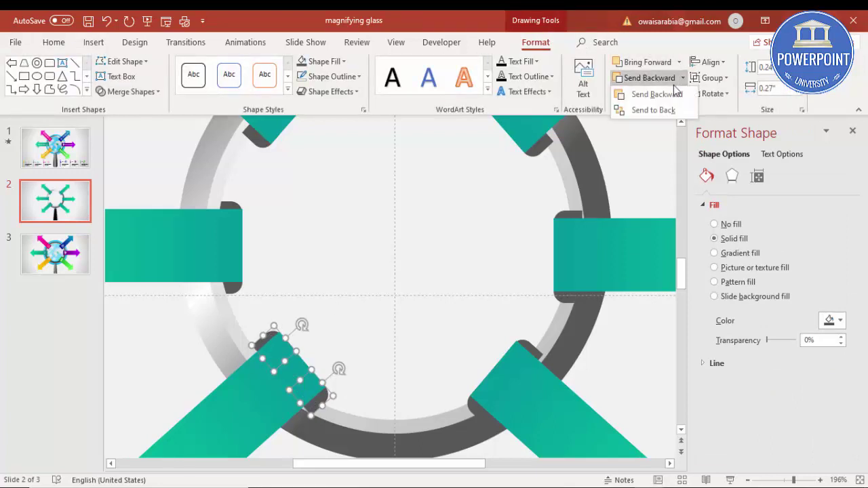
left_click(654, 110)
left_click(428, 239)
Send the two upper-left dark tabs to the back.
scroll(335, 250, "up", 3)
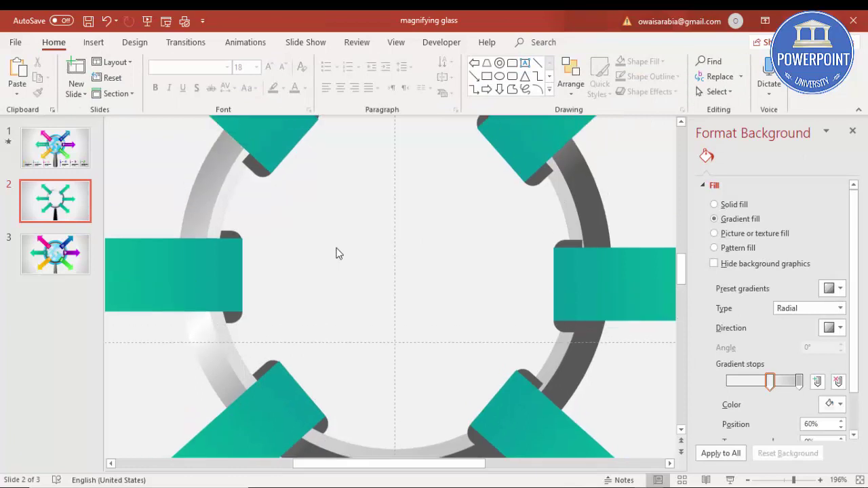
left_click(249, 198)
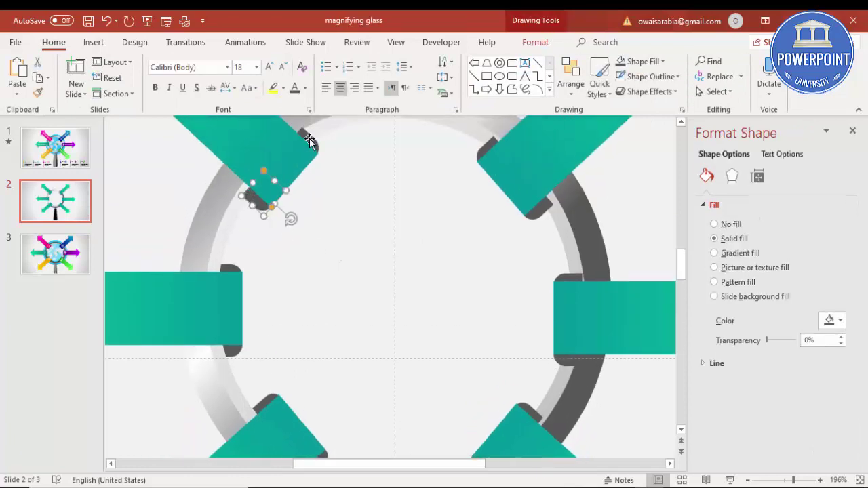
left_click(309, 139, "shift")
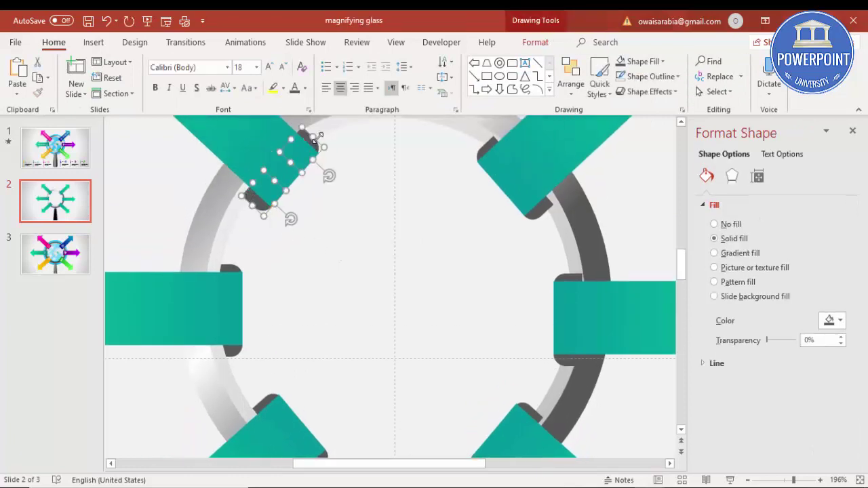
left_click(536, 42)
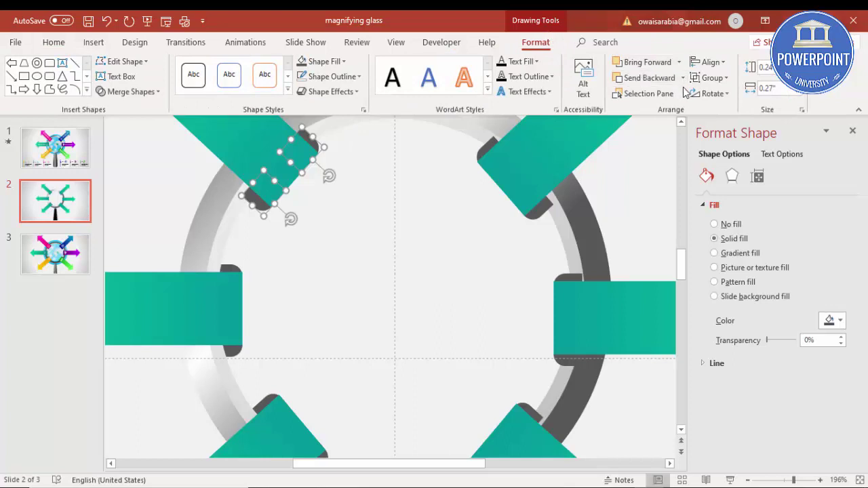
left_click(682, 78)
left_click(668, 110)
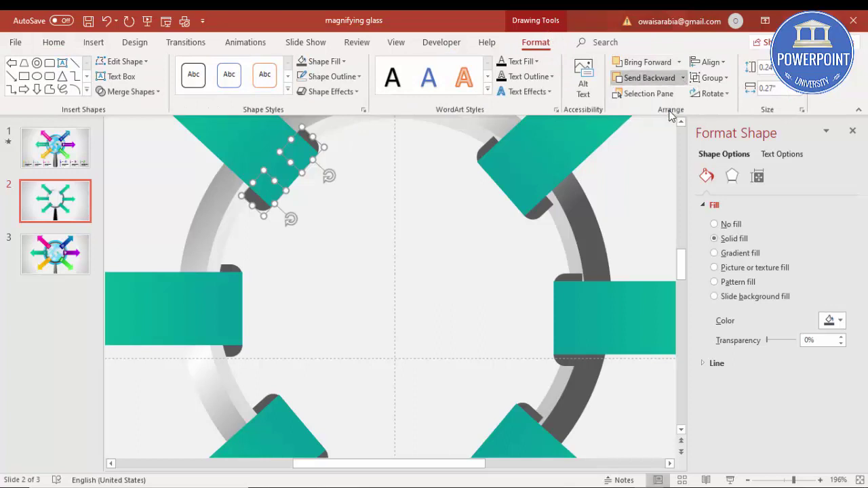
Send the upper-right and right-arrow dark tabs to the back.
left_click(483, 151)
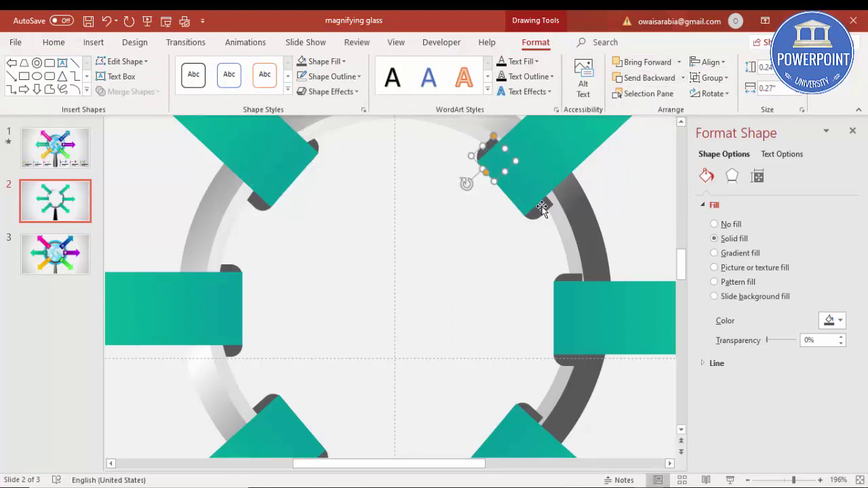
left_click(543, 209, "shift")
left_click(682, 78)
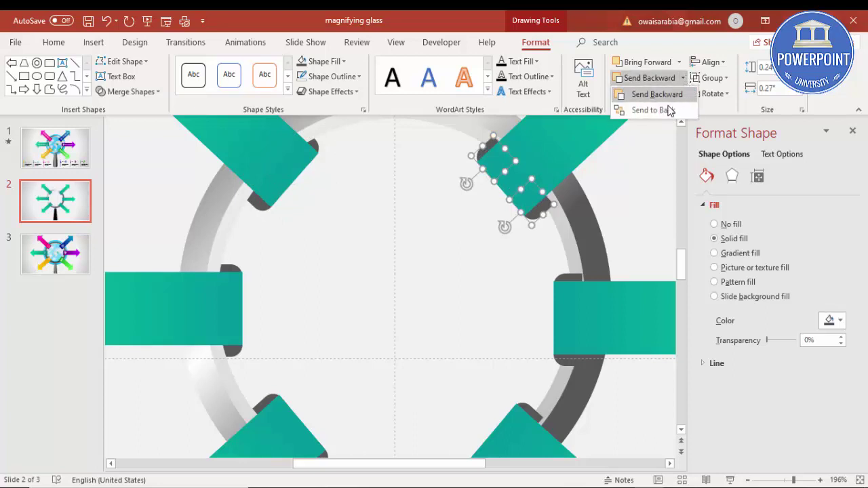
left_click(668, 110)
left_click(565, 274)
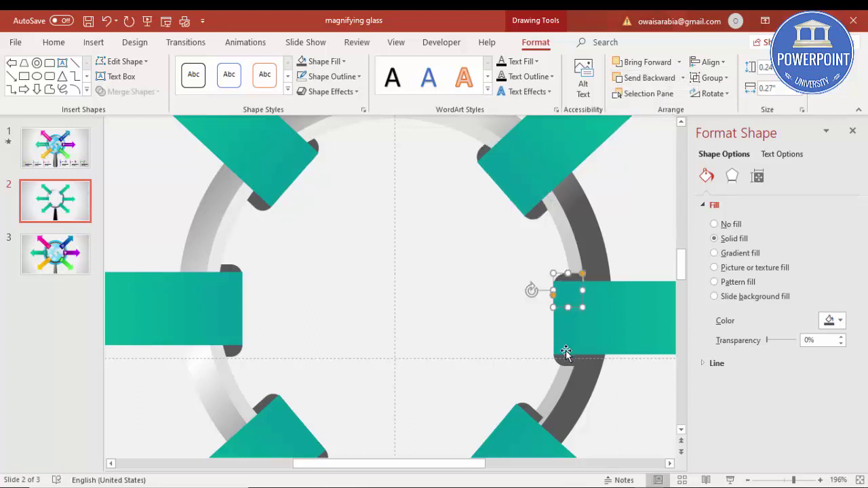
left_click(566, 359, "shift")
left_click(683, 78)
left_click(668, 108)
Send the lower-right arrow's two small tabs to the back and fit the slide in view.
scroll(494, 308, "down", 3)
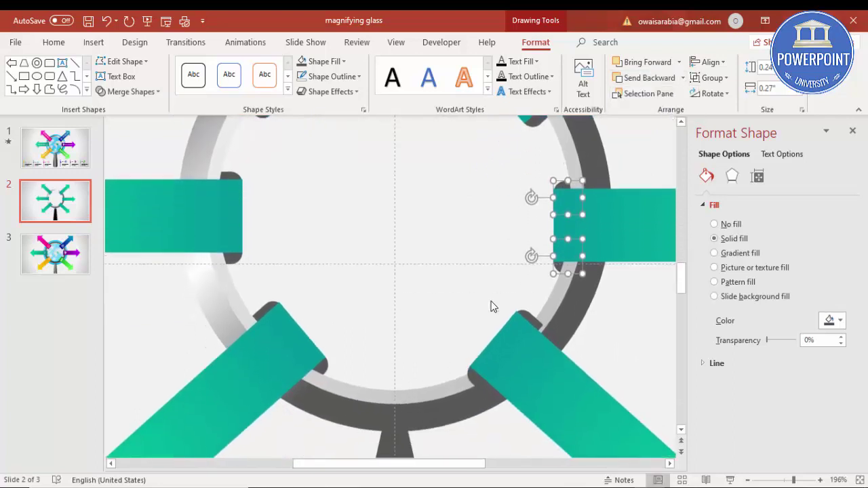
left_click(468, 366)
left_click(523, 312)
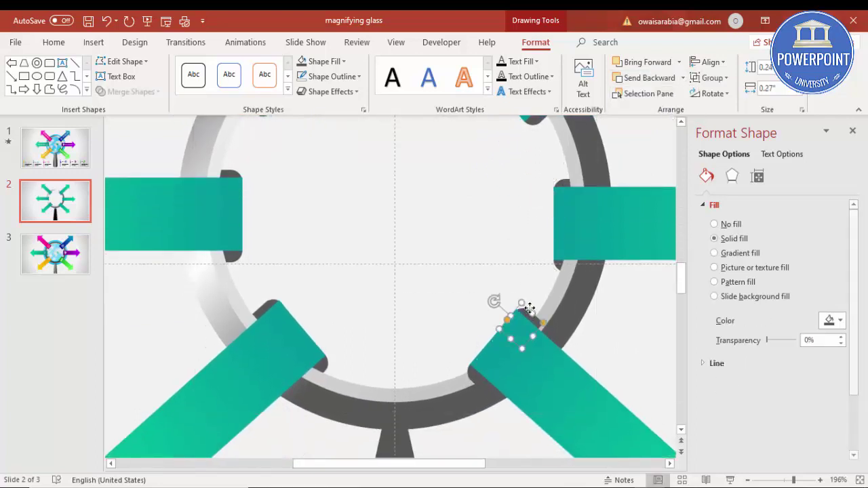
left_click(476, 378, "shift")
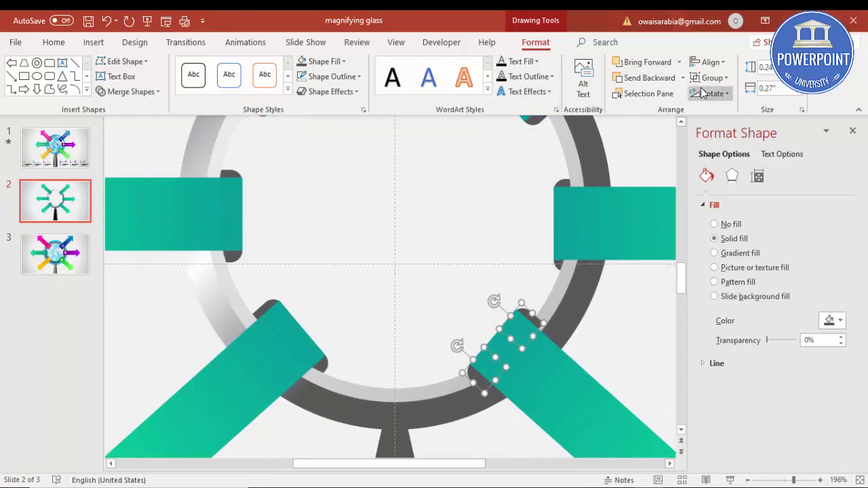
left_click(683, 77)
left_click(661, 109)
left_click(649, 202)
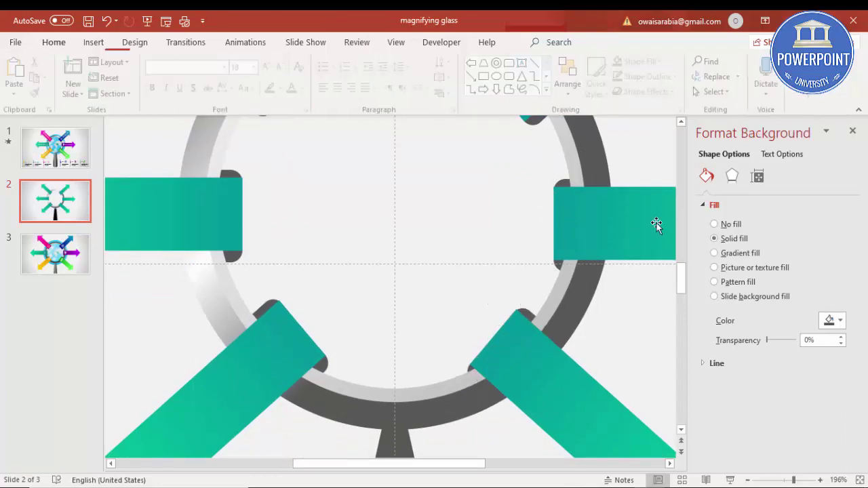
left_click(860, 481)
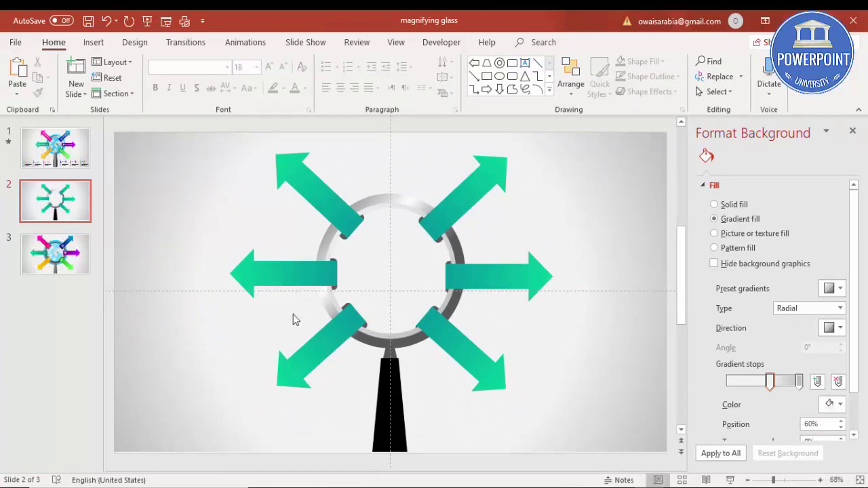
Set the lower-left arrow's first gradient stop to orange.
left_click(328, 341)
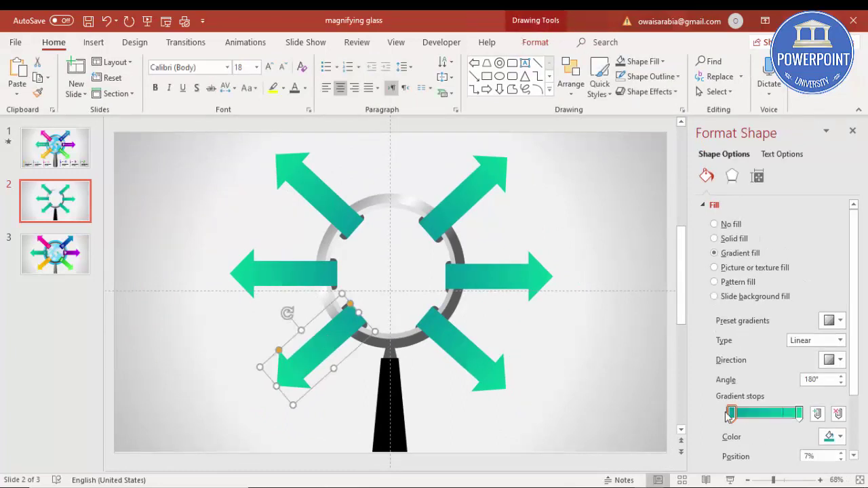
left_click(832, 436)
left_click(790, 419)
left_click(831, 436)
left_click(786, 407)
left_click(381, 250)
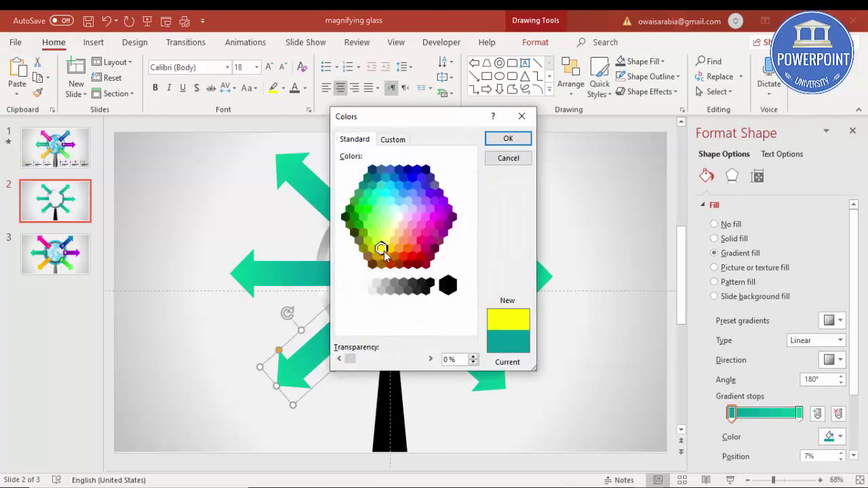
left_click(386, 257)
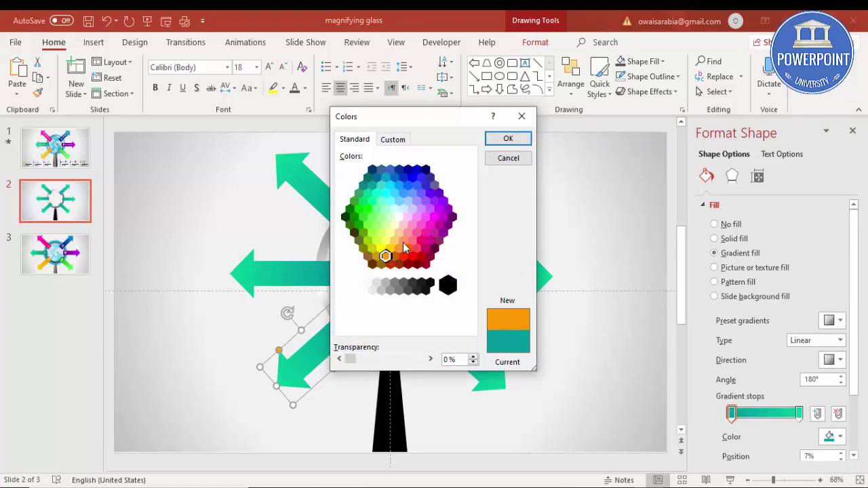
left_click(505, 139)
Set the arrow's last gradient stop to yellow.
left_click(799, 413)
left_click(840, 437)
left_click(780, 407)
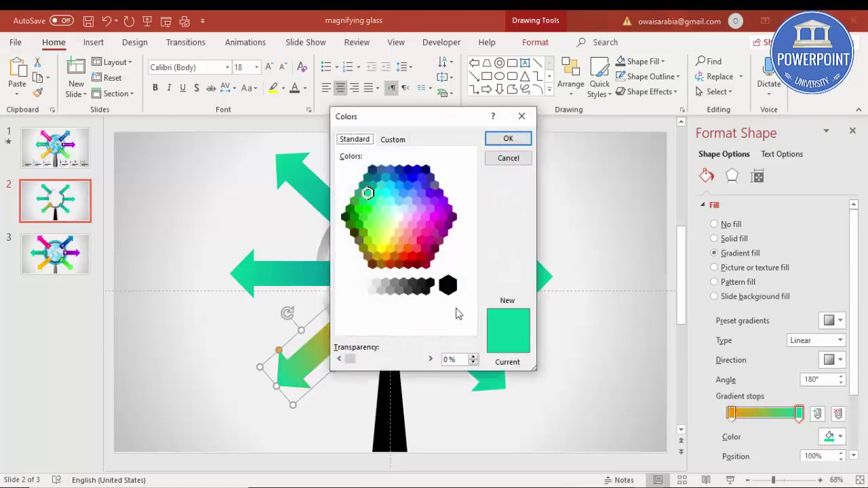
left_click(390, 248)
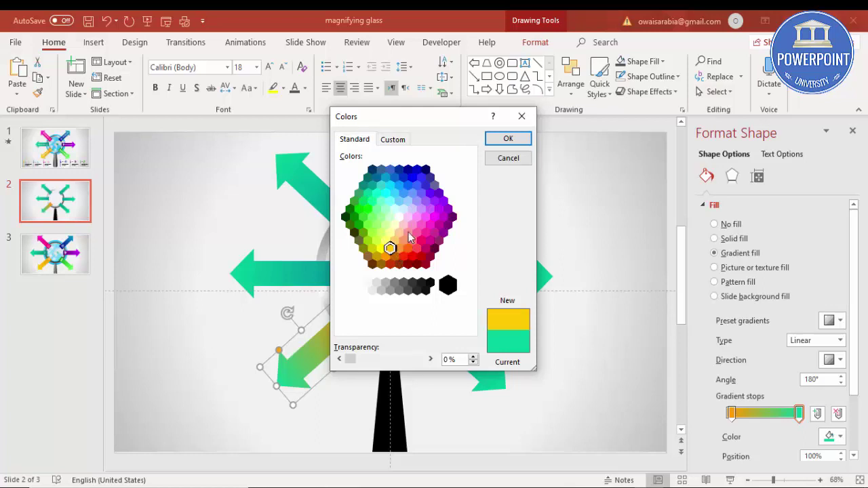
left_click(519, 140)
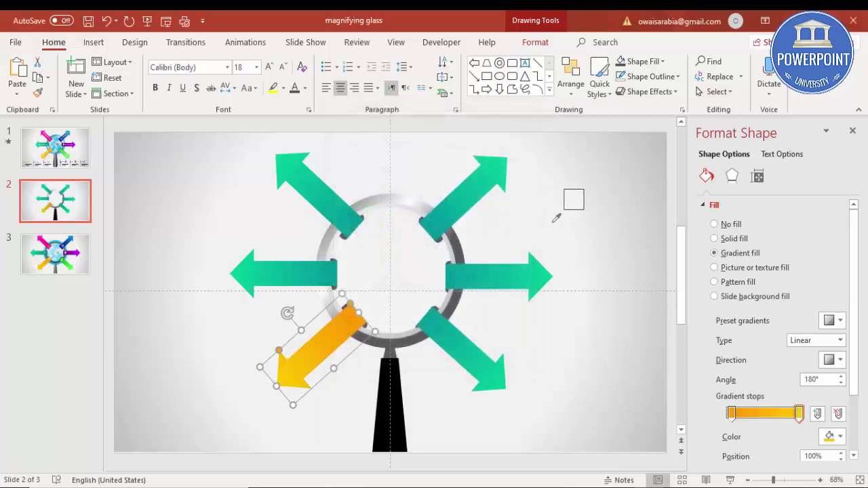
key("Escape")
key("Escape")
Set the orange arrow's linear gradient direction to 180°.
left_click(340, 339)
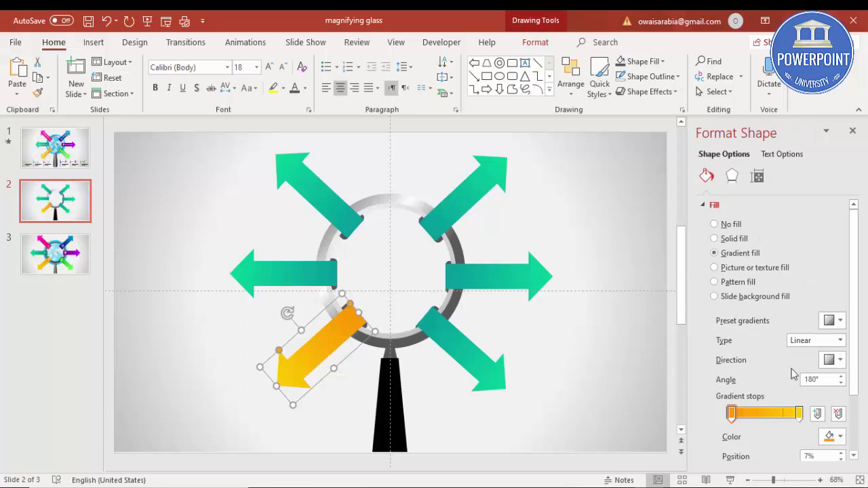
left_click(834, 359)
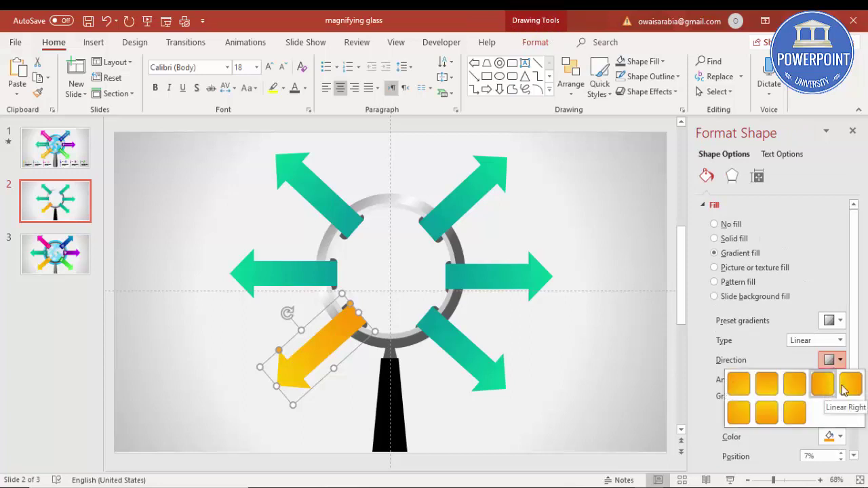
left_click(836, 386)
left_click(840, 360)
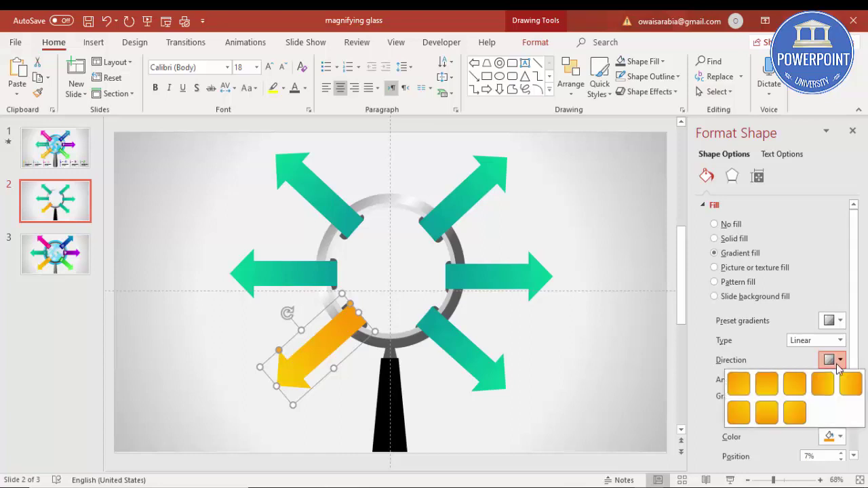
left_click(827, 381)
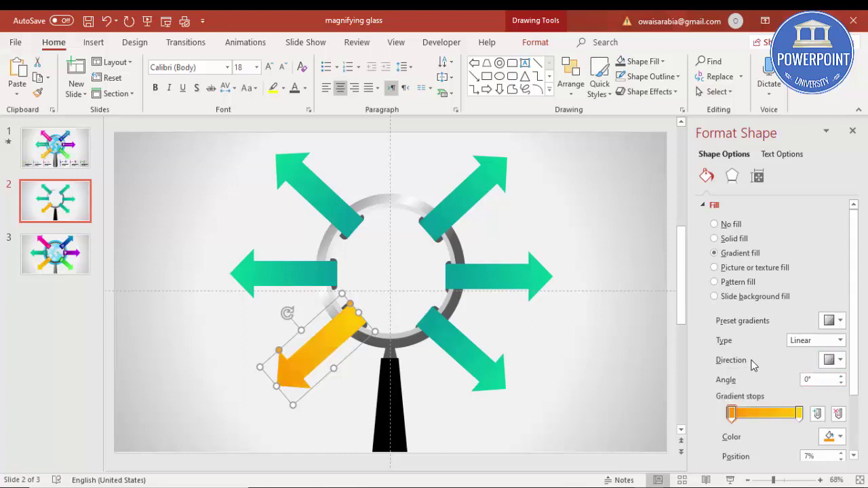
left_click(835, 360)
left_click(841, 384)
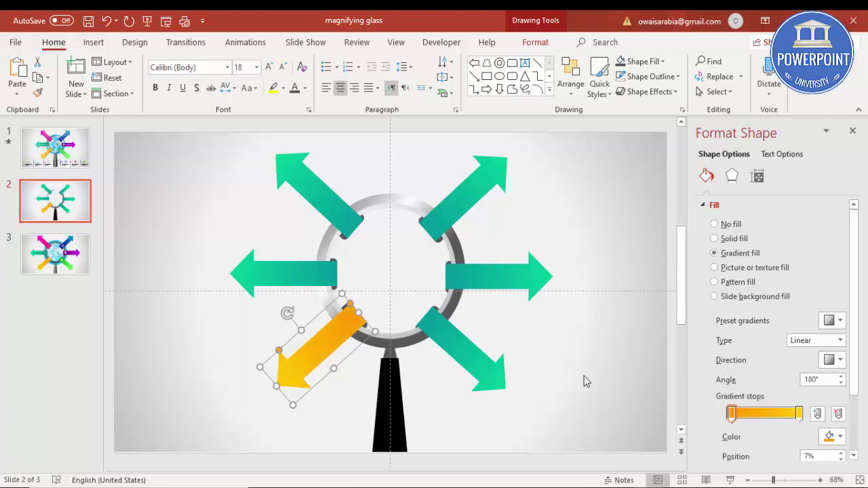
left_click(594, 381)
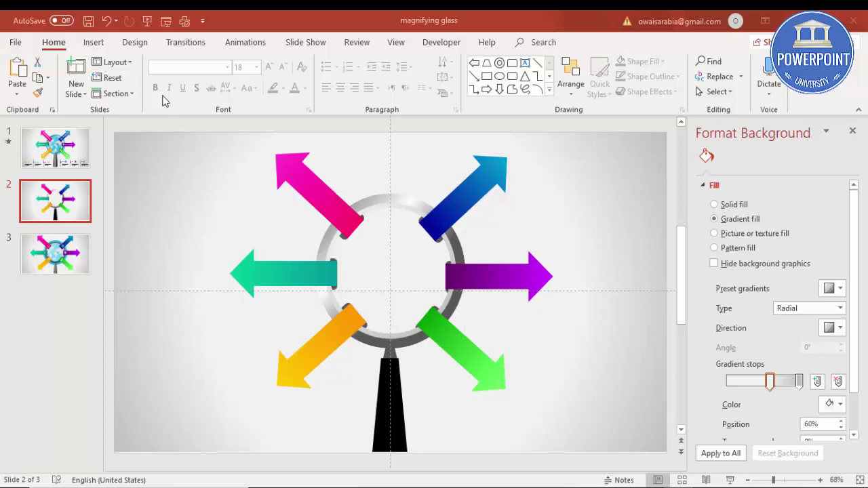
Draw a large blue circle over the ring's centre with no outline.
left_click(93, 42)
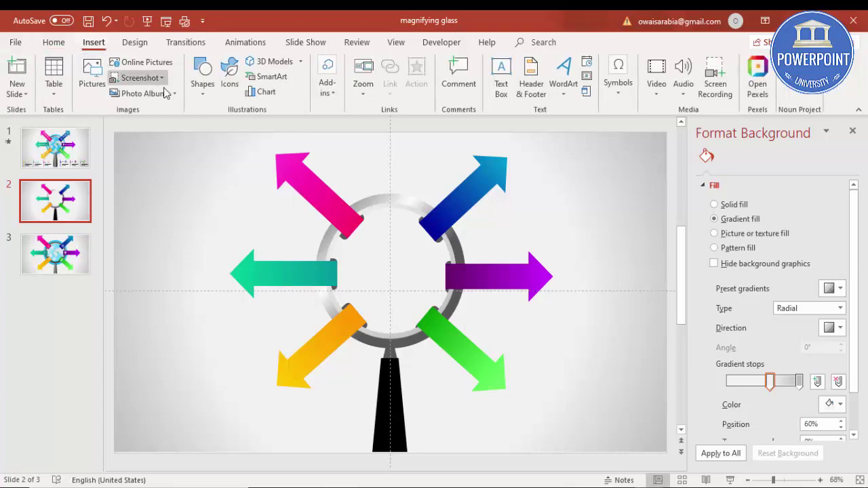
left_click(203, 81)
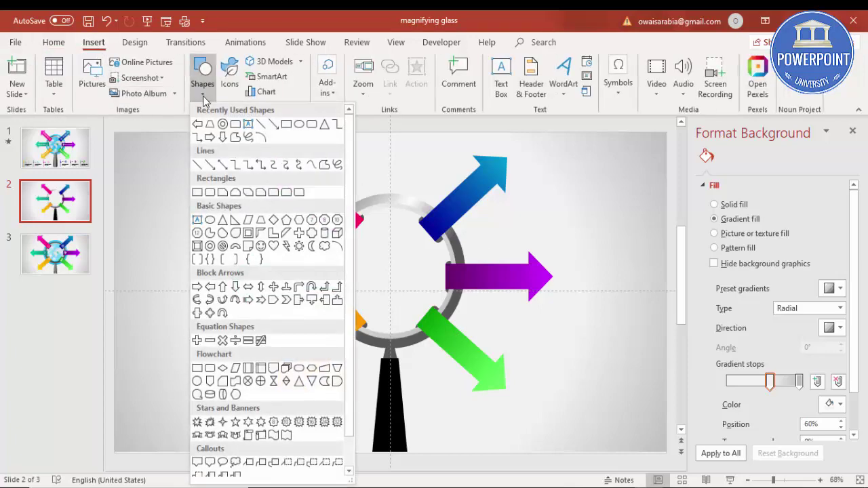
left_click(210, 220)
left_click_drag(230, 194, 400, 386)
left_click_drag(306, 253, 370, 242)
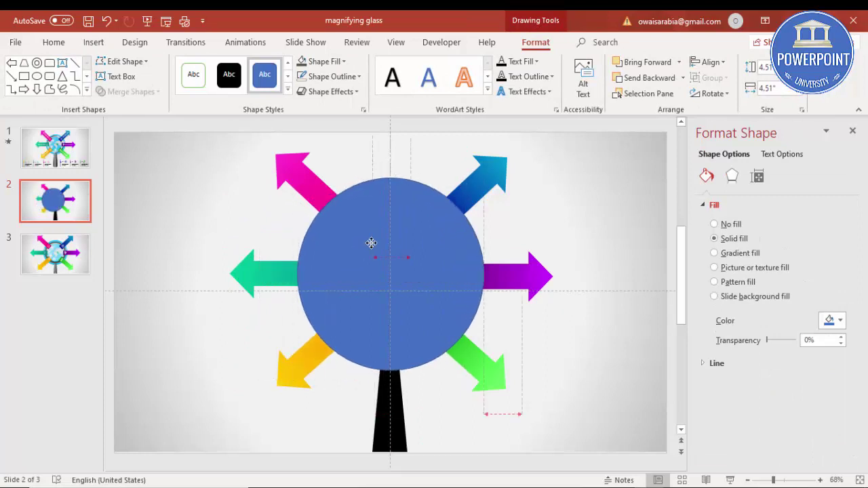
left_click(355, 76)
left_click(343, 219)
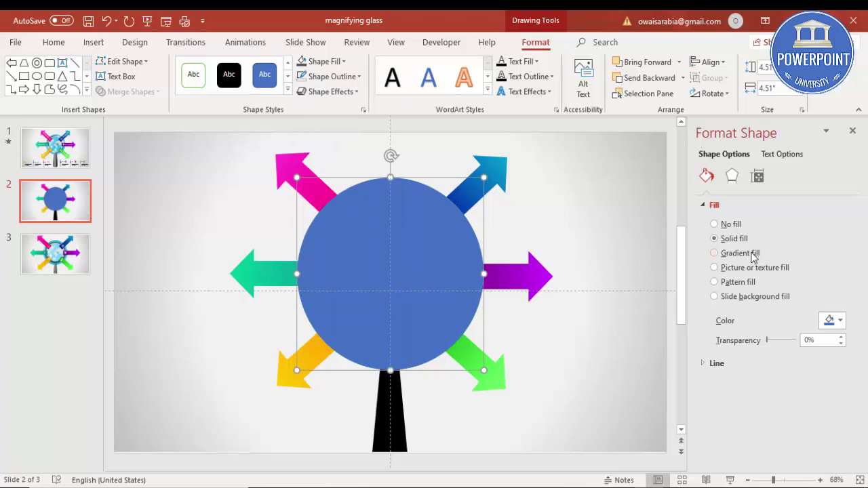
Give the circle a centred dark blue inner shadow with 54 pt distance.
left_click(733, 178)
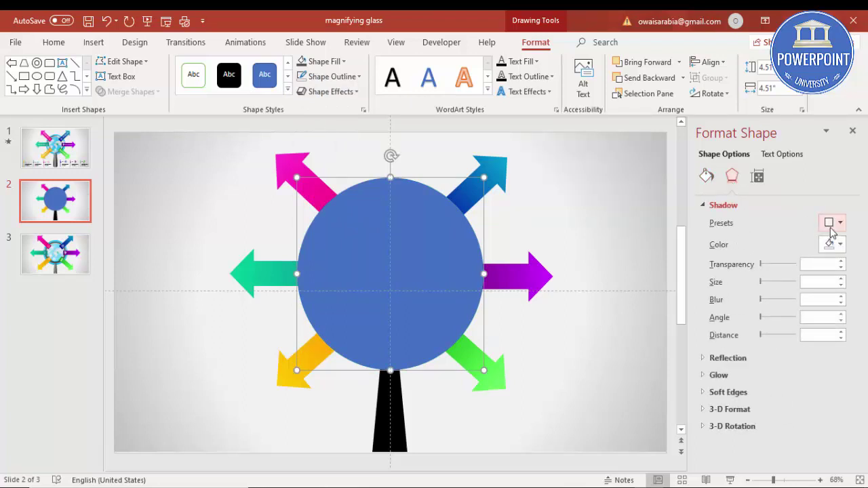
left_click(831, 224)
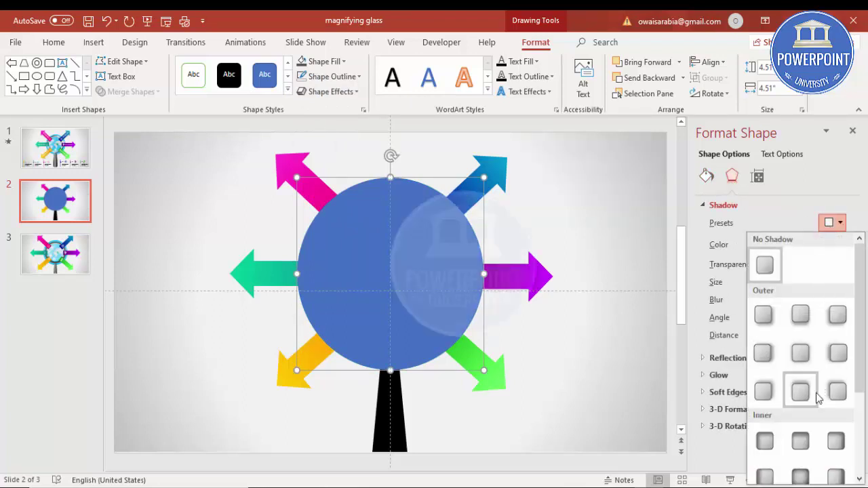
scroll(795, 437, "down", 3)
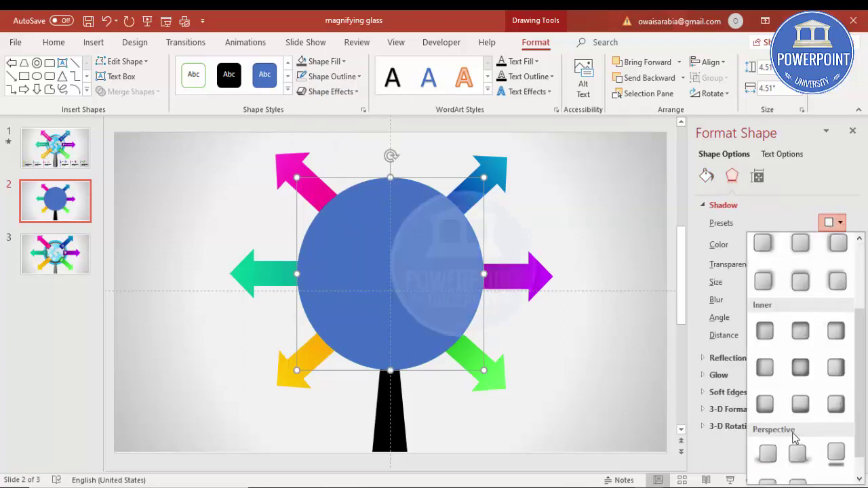
left_click(800, 367)
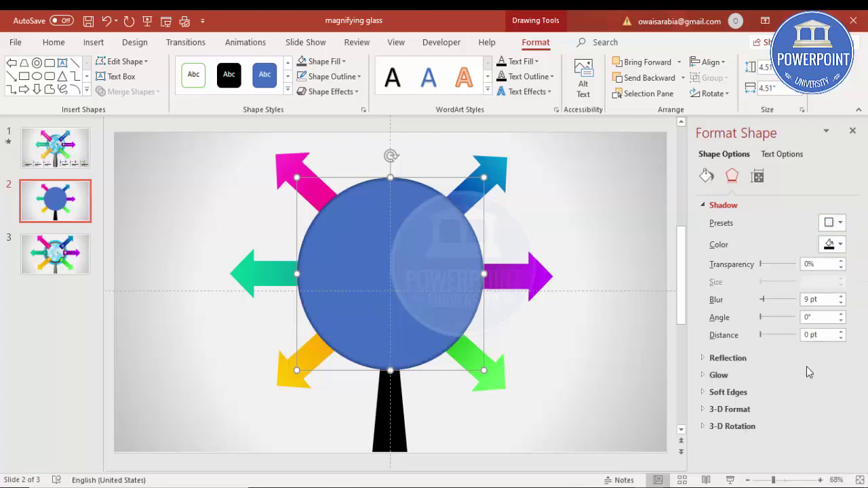
left_click(841, 332)
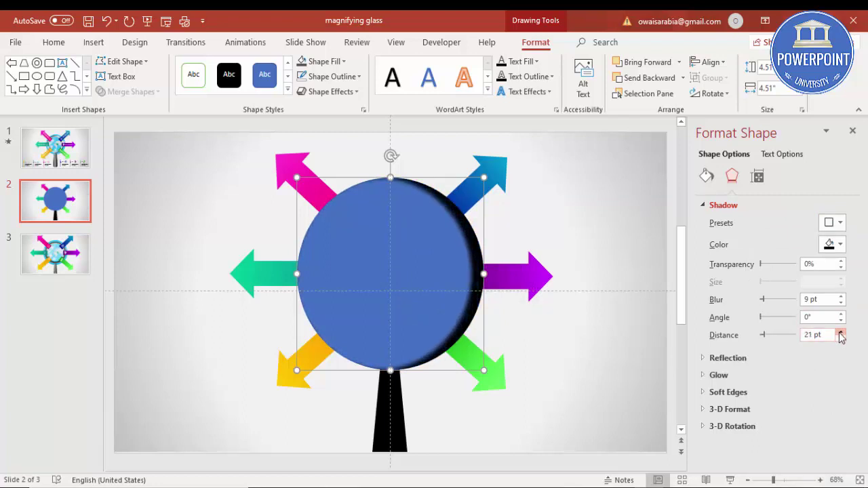
left_click_drag(840, 336, 841, 336)
left_click(837, 250)
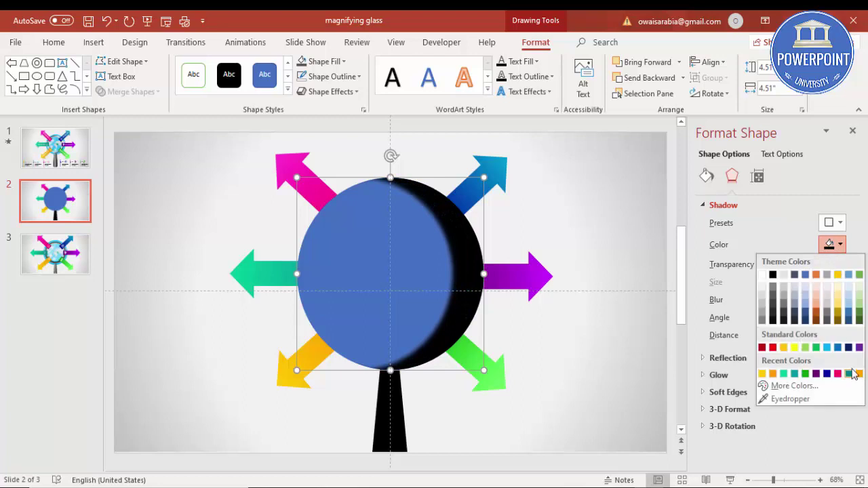
left_click(848, 347)
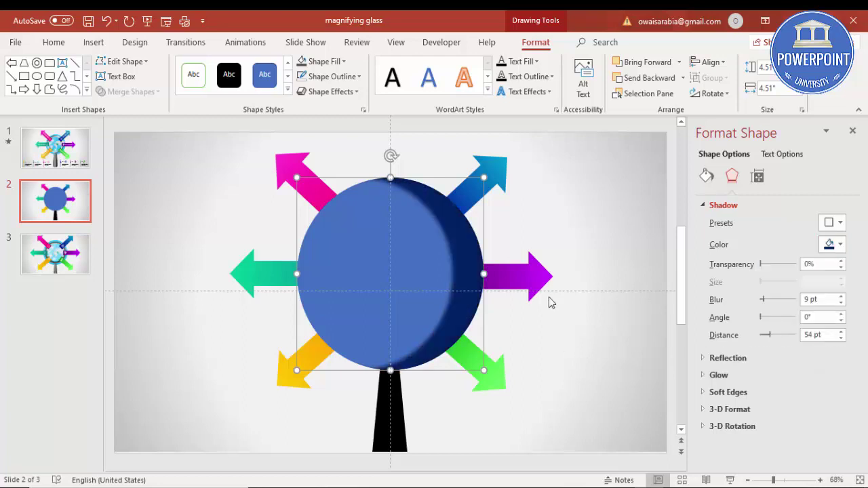
Send the circle behind the other shapes, then view slide 1's finished infographic.
left_click(683, 77)
left_click(655, 111)
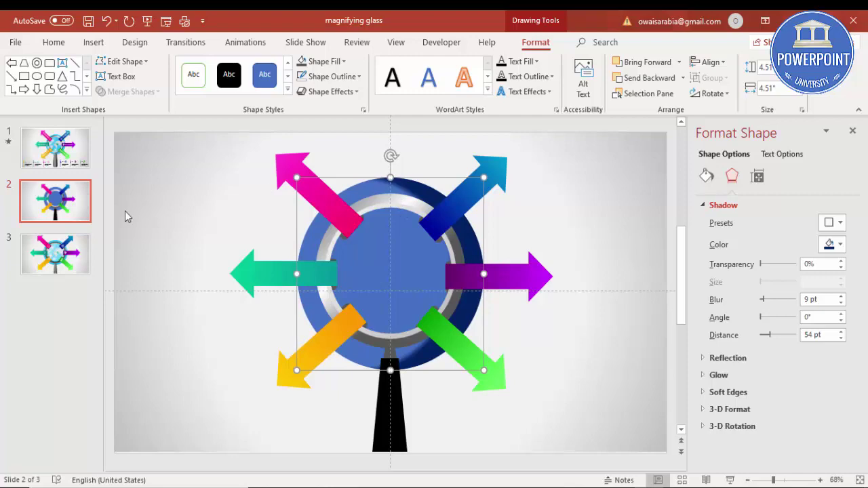
left_click(54, 147)
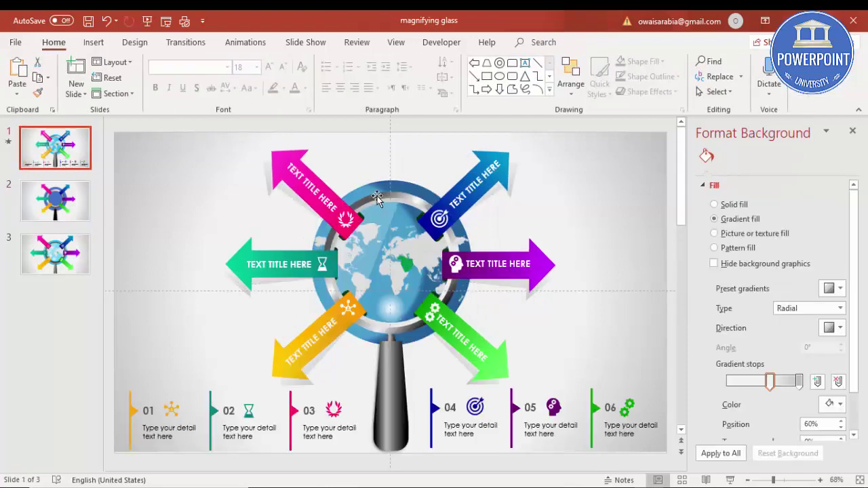
Paste slide 1's world map onto slide 2 and move it over the blue circle.
left_click(420, 249)
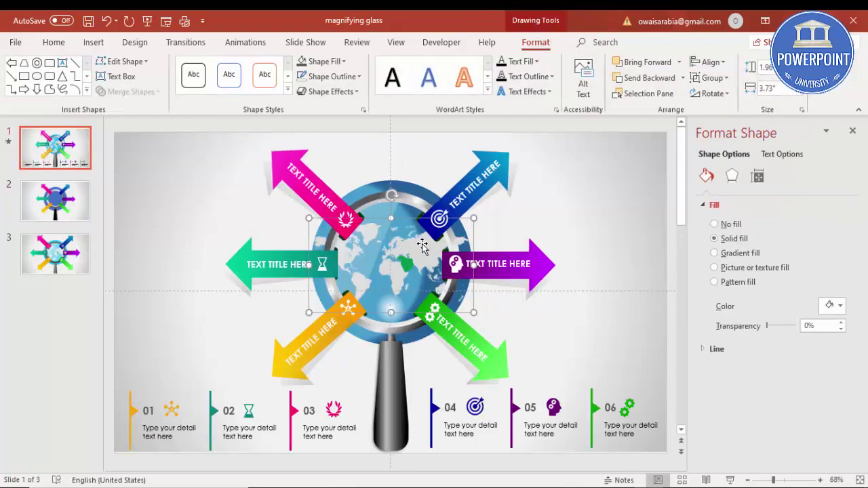
left_click(78, 197)
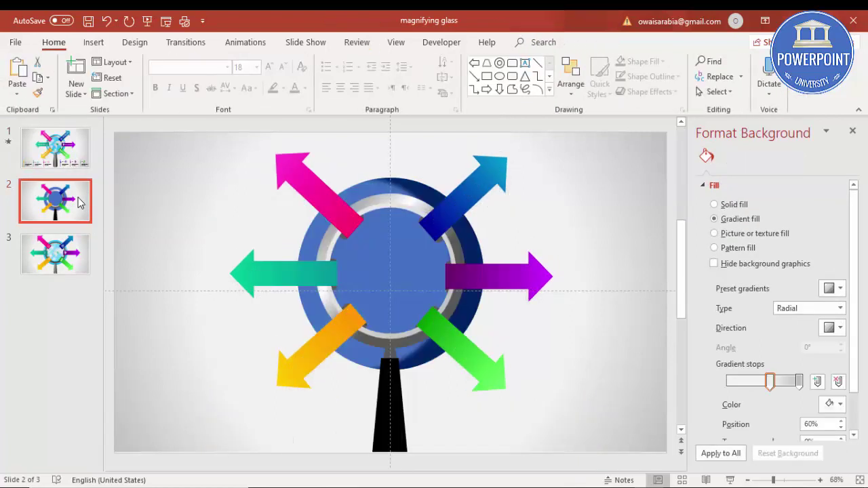
key("ctrl+v")
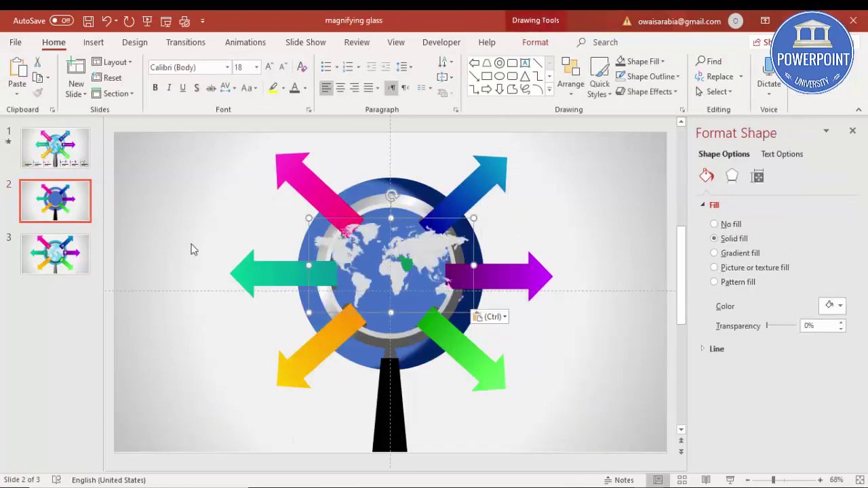
left_click_drag(419, 252, 444, 291)
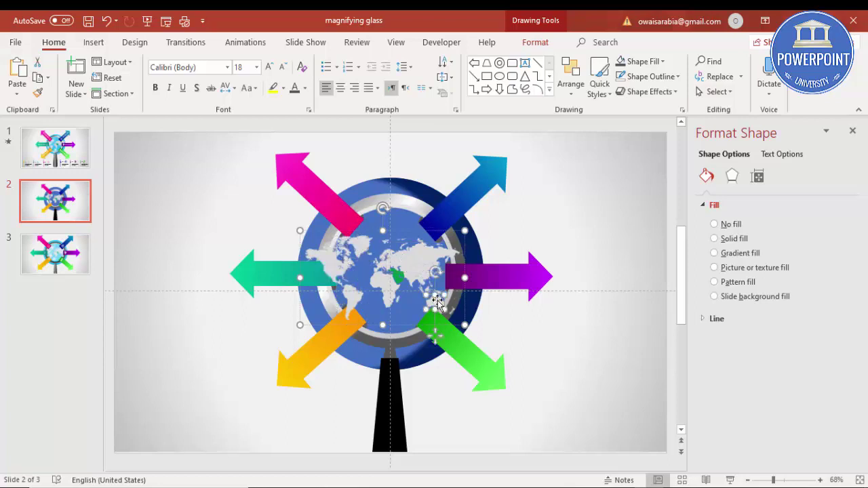
Send the map back two layers beneath the arrows and centre it on the circle.
left_click(522, 244)
left_click(451, 265)
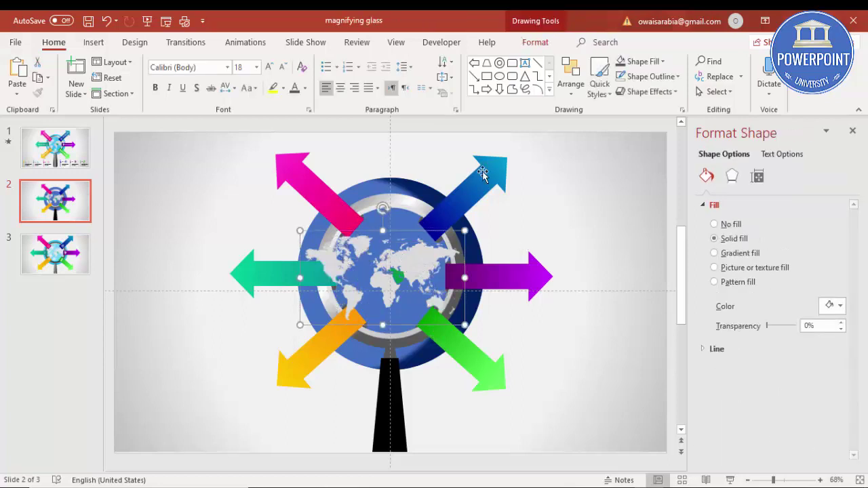
left_click(534, 43)
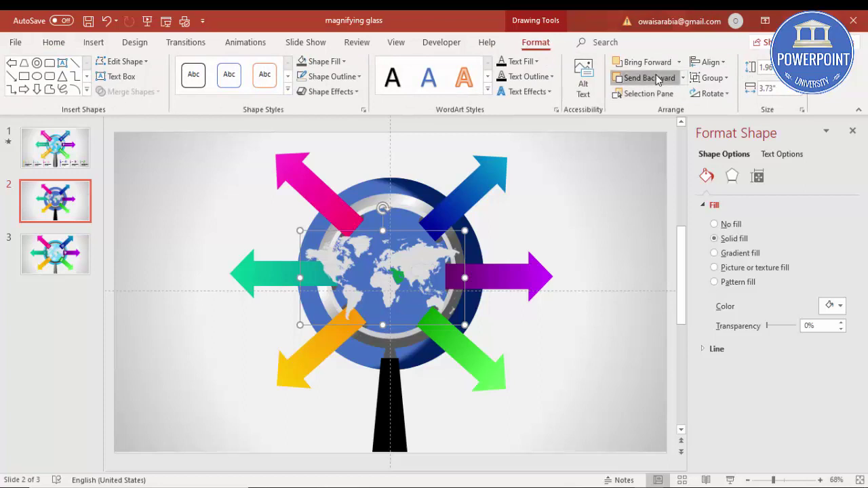
left_click(656, 80)
left_click(656, 80)
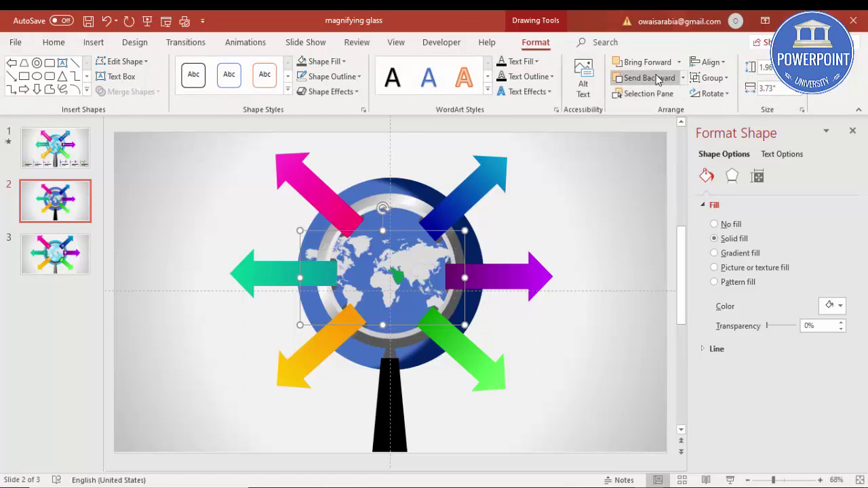
key("ctrl+bracketleft")
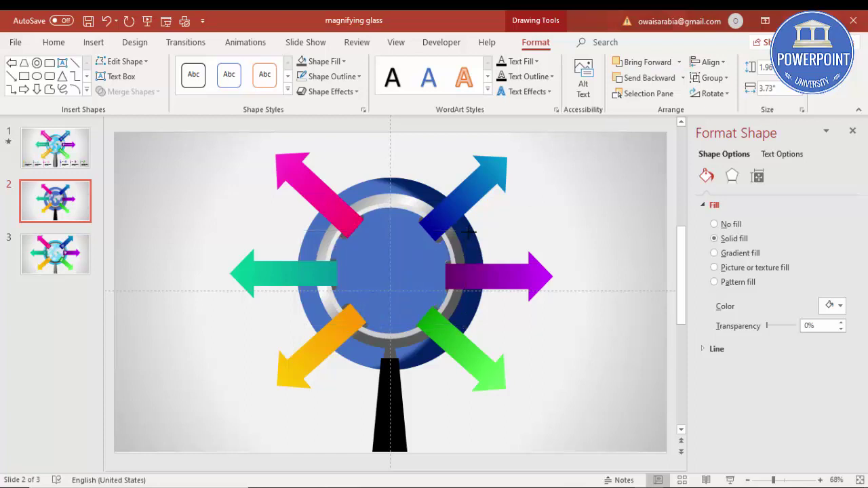
key("ctrl+z")
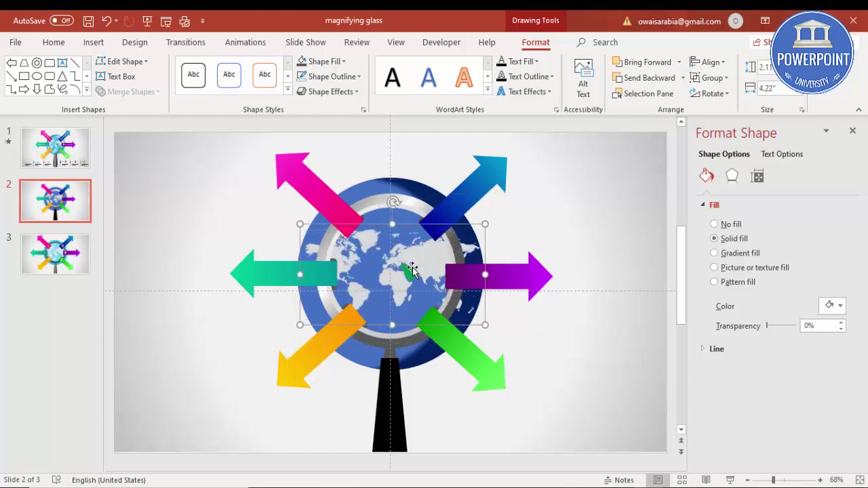
left_click_drag(401, 272, 408, 276)
left_click(557, 198)
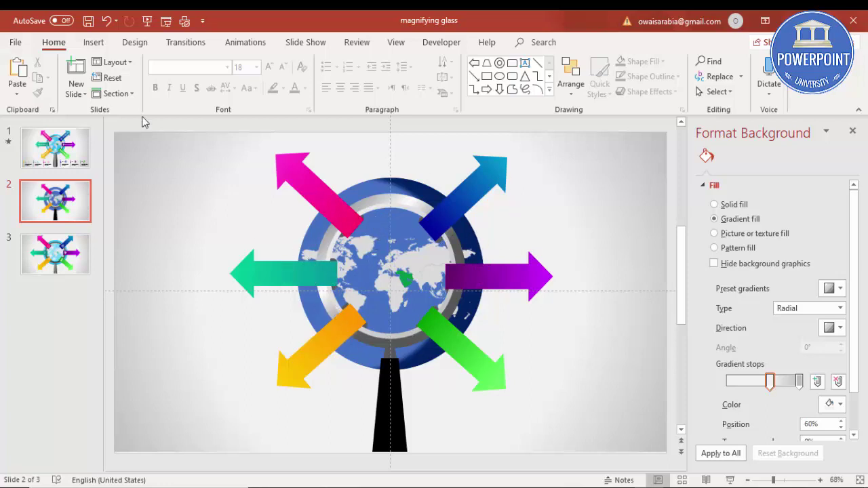
Draw an oval over the globe, make it an even circle and centre it in the lens.
left_click(93, 42)
left_click(203, 76)
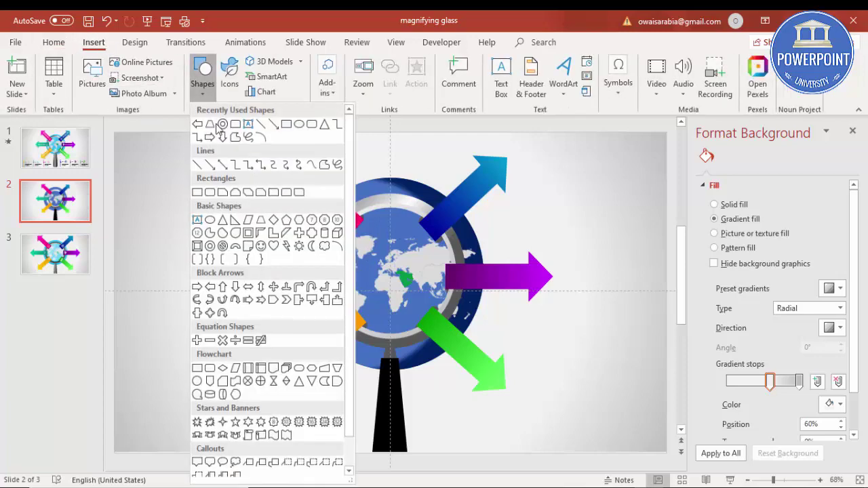
left_click(209, 221)
mouse_move(358, 219)
left_mouse_down()
mouse_move(469, 346)
mouse_move(476, 340)
mouse_move(411, 287)
left_mouse_up()
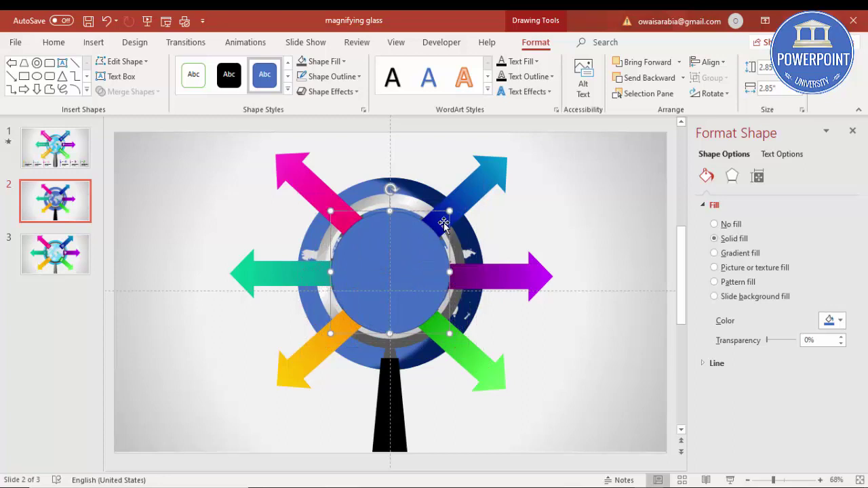
left_click_drag(449, 212, 452, 208)
left_click_drag(409, 248, 400, 258)
Give the circle no outline and a white fill.
left_click(354, 77)
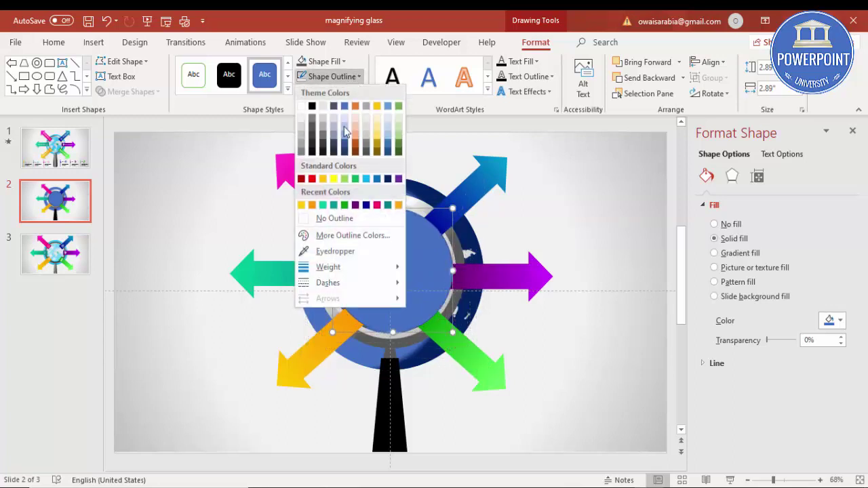
left_click(341, 218)
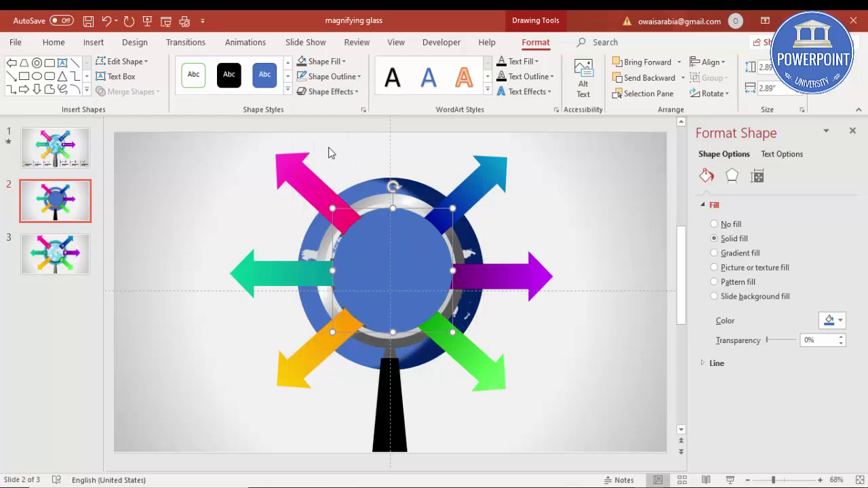
left_click(319, 63)
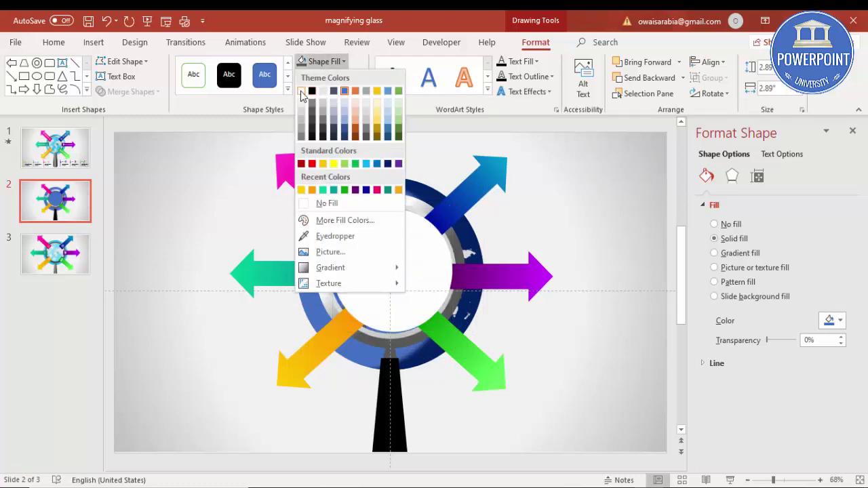
left_click(301, 91)
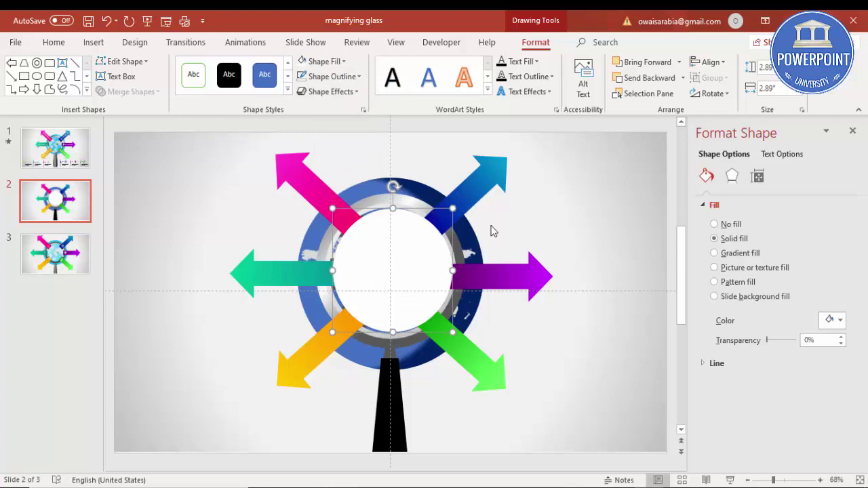
left_click(575, 207)
left_click(93, 42)
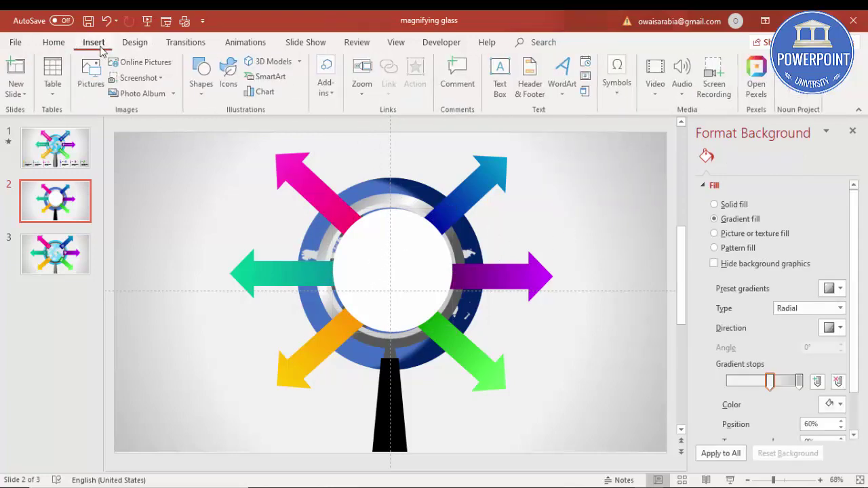
Draw a rectangle and rotate it diagonally across the white circle.
left_click(202, 87)
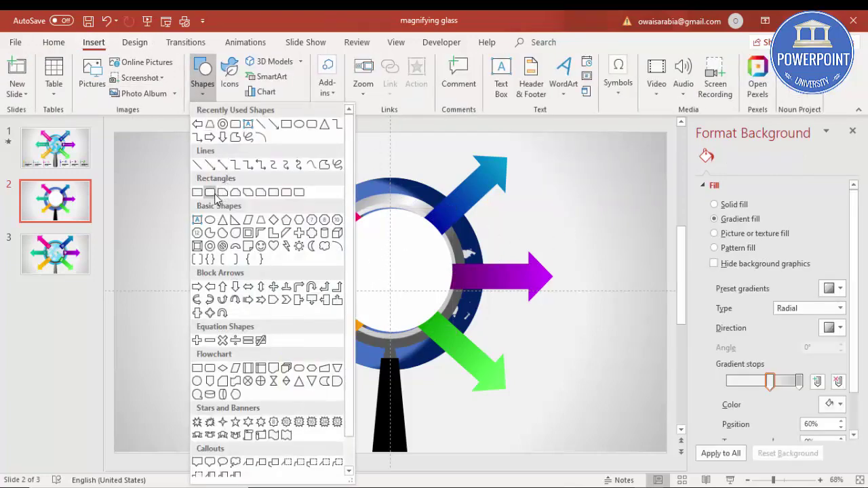
left_click(197, 193)
left_click_drag(386, 181, 503, 376)
left_click_drag(445, 153, 484, 162)
left_click_drag(450, 203, 445, 208)
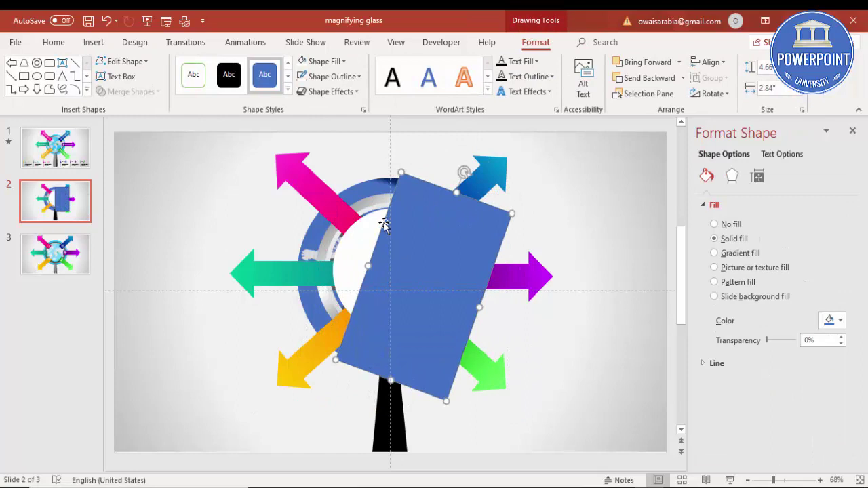
Subtract the rectangle from the white circle with Merge Shapes.
left_click(370, 229)
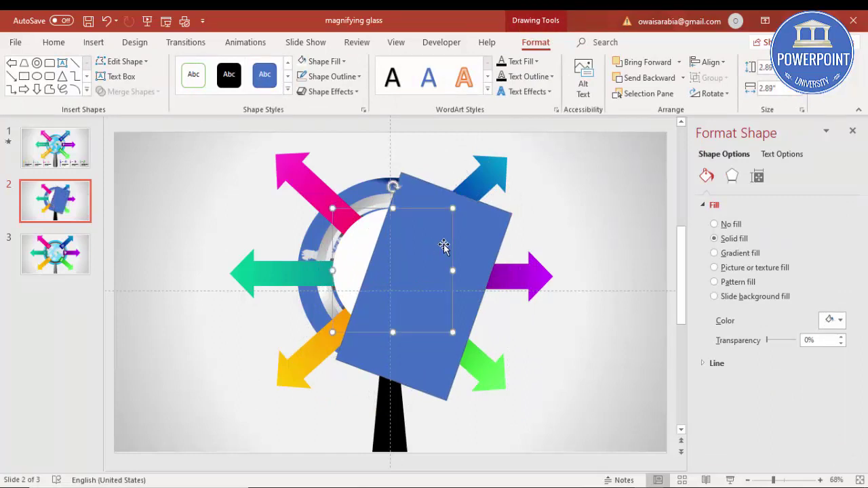
left_click(475, 234, "shift")
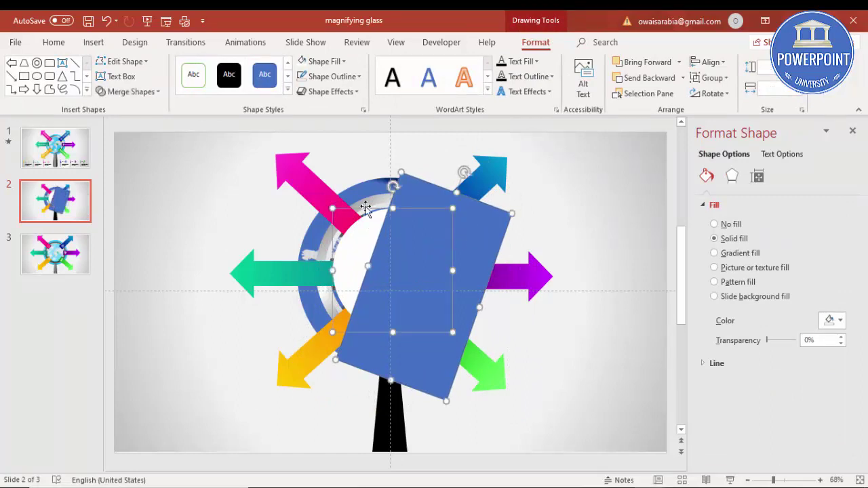
left_click(131, 92)
left_click(134, 173)
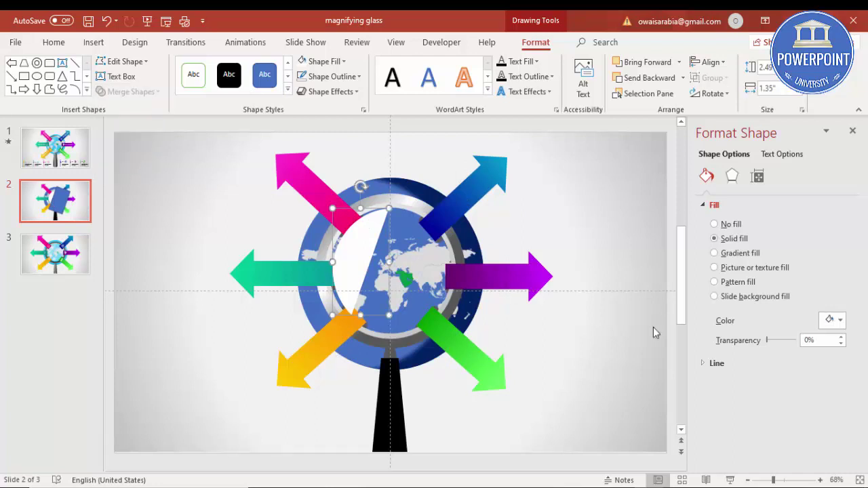
Make the remaining highlight 74% transparent and nudge it slightly left and up.
left_click_drag(768, 344, 788, 343)
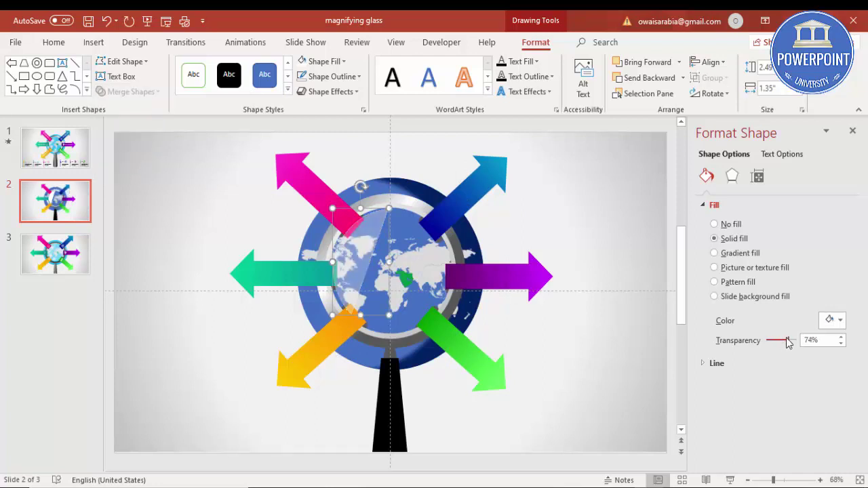
left_click(597, 221)
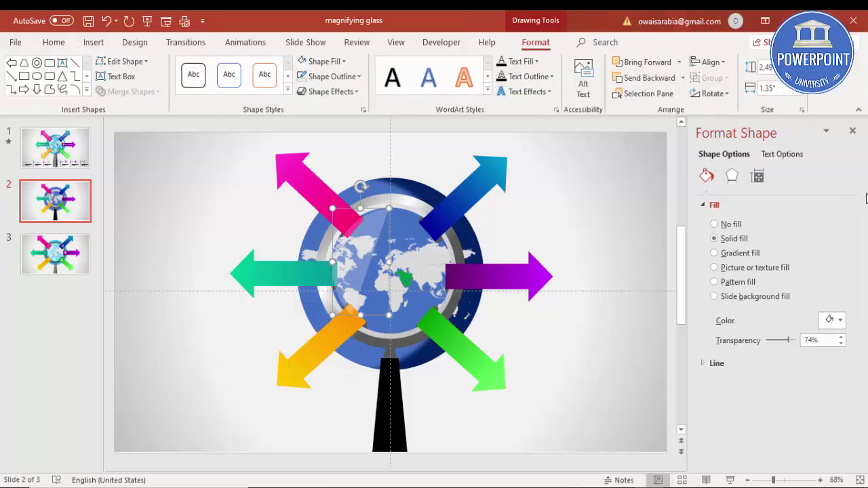
key("Left")
key("Up")
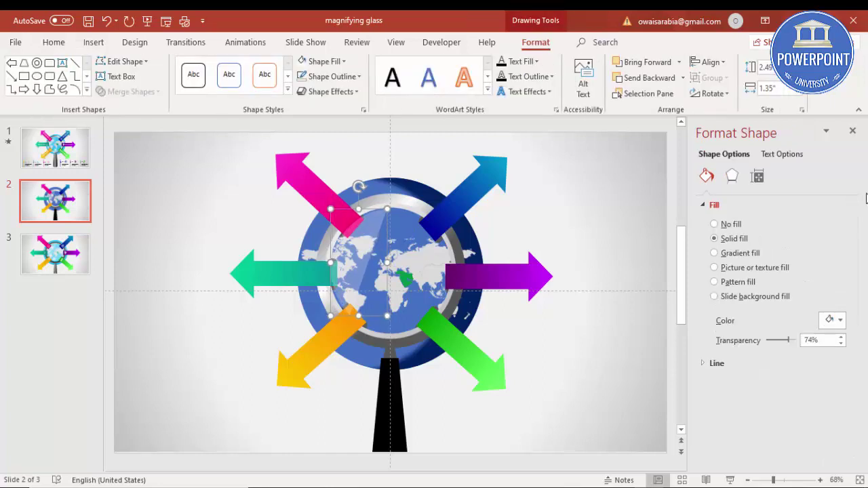